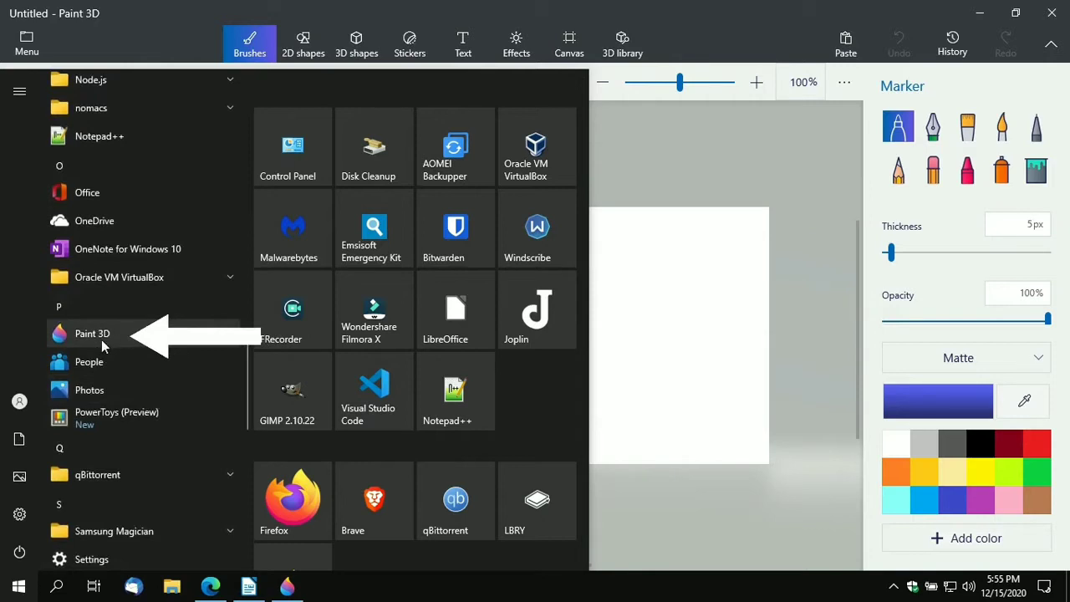
# Insert the image water-1245677_1280.jpg from the Pictures folder onto the blank canvas.
pyautogui.click(753, 142)
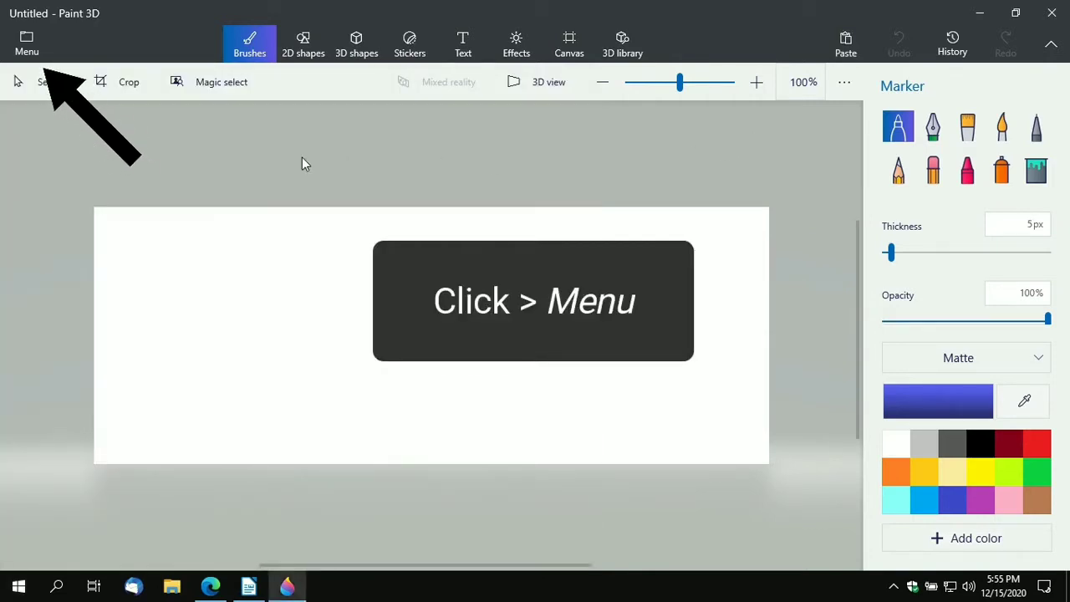
pyautogui.click(32, 44)
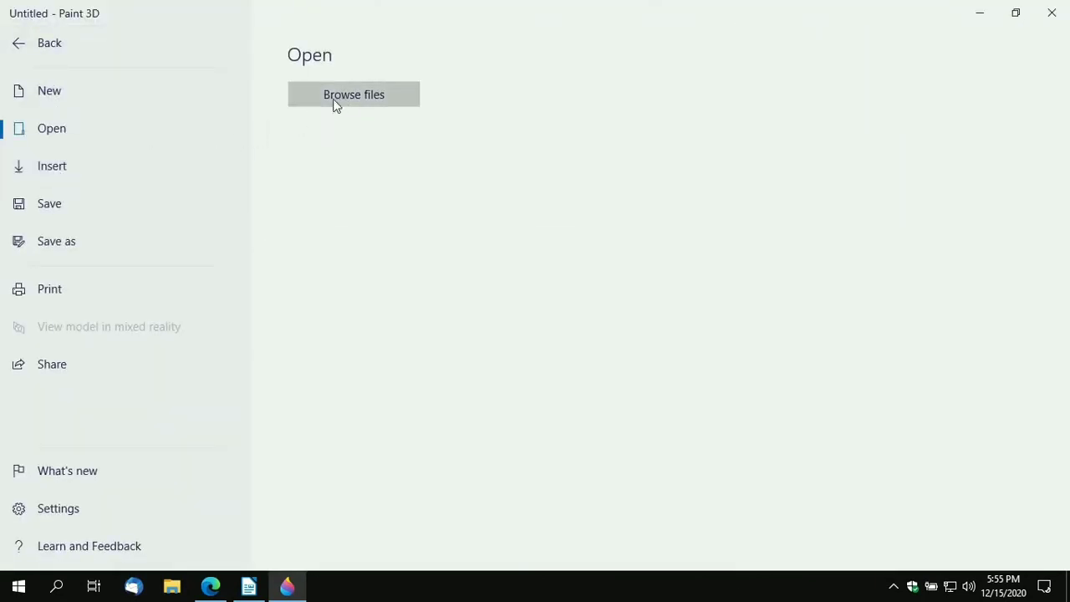
pyautogui.click(60, 167)
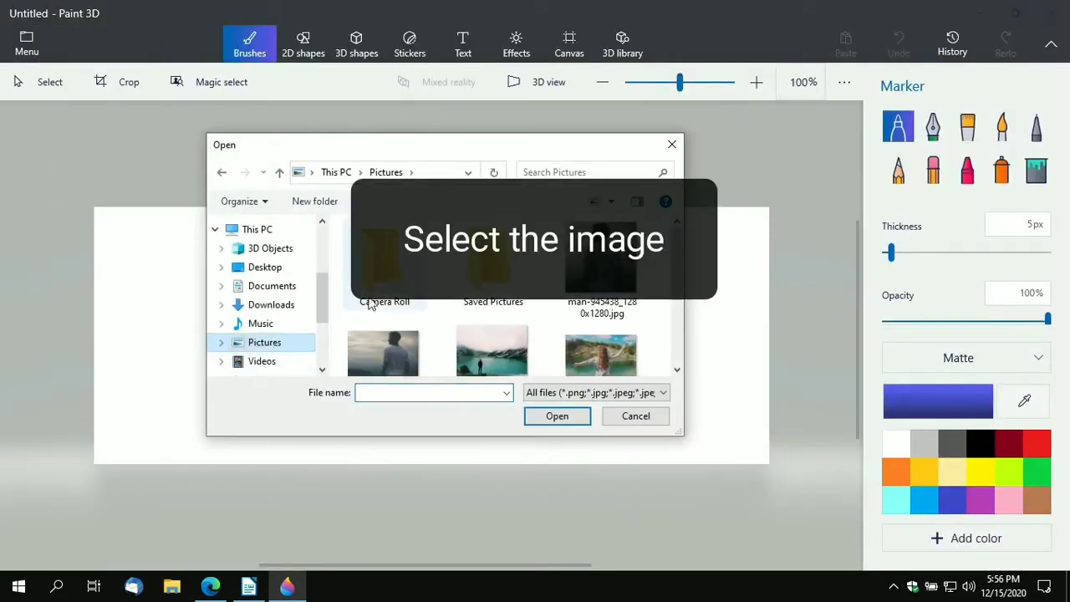
pyautogui.scroll(-3, 368, 301)
pyautogui.scroll(1, 379, 292)
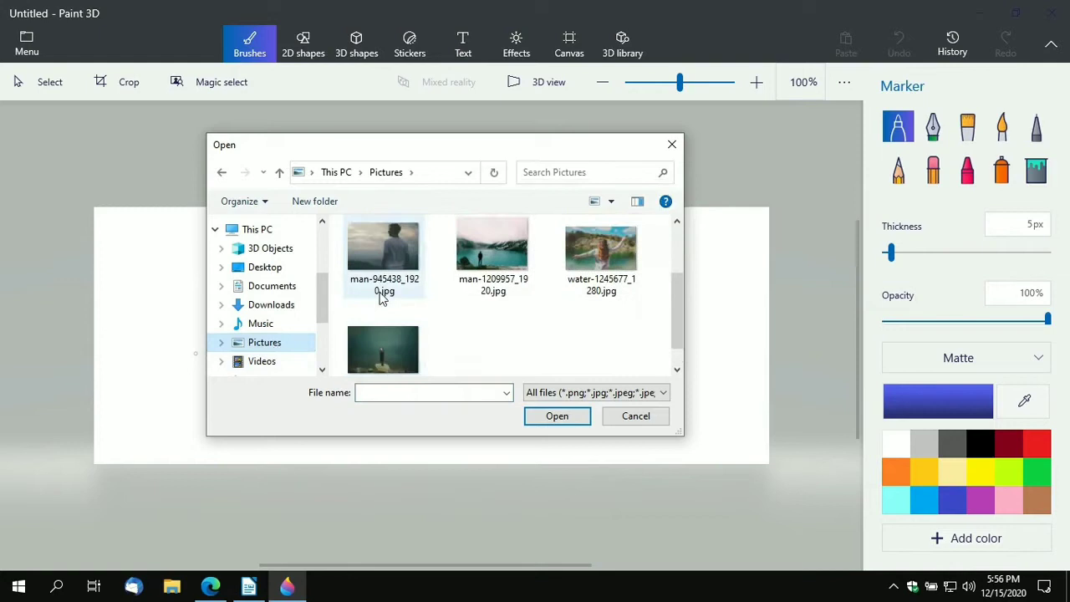
pyautogui.click(594, 278)
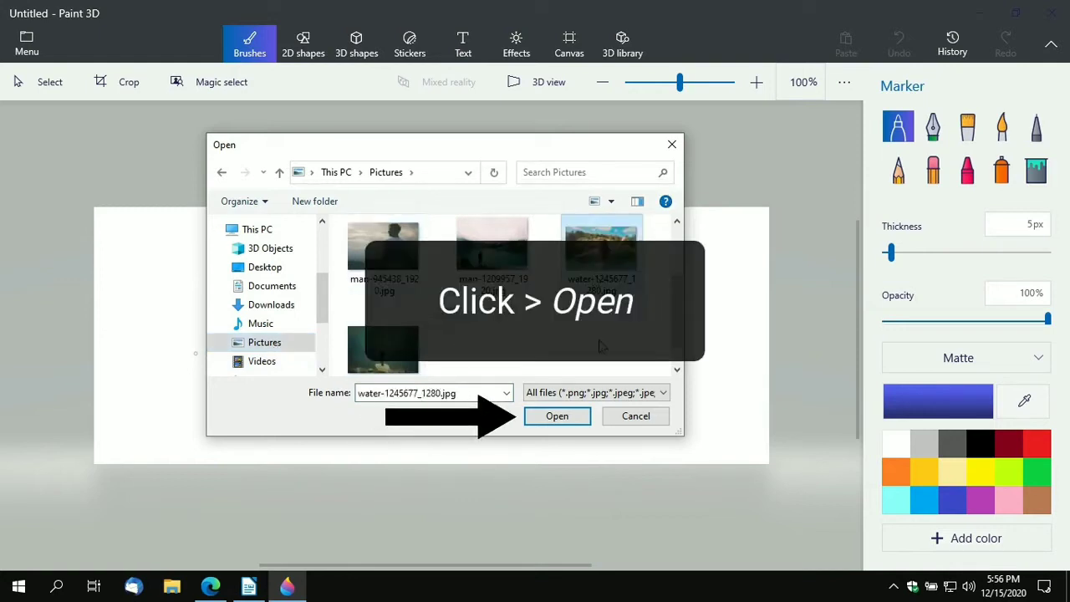
pyautogui.click(558, 418)
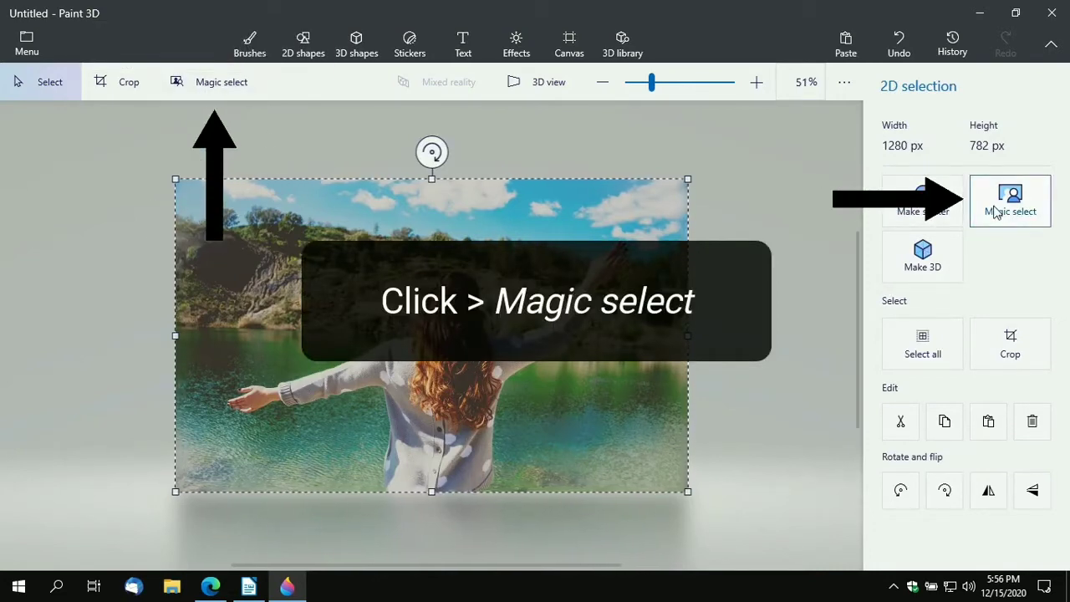
# Start Magic select on the image, tighten the focus box around the woman's hands and head, and generate the cutout.
pyautogui.click(1010, 203)
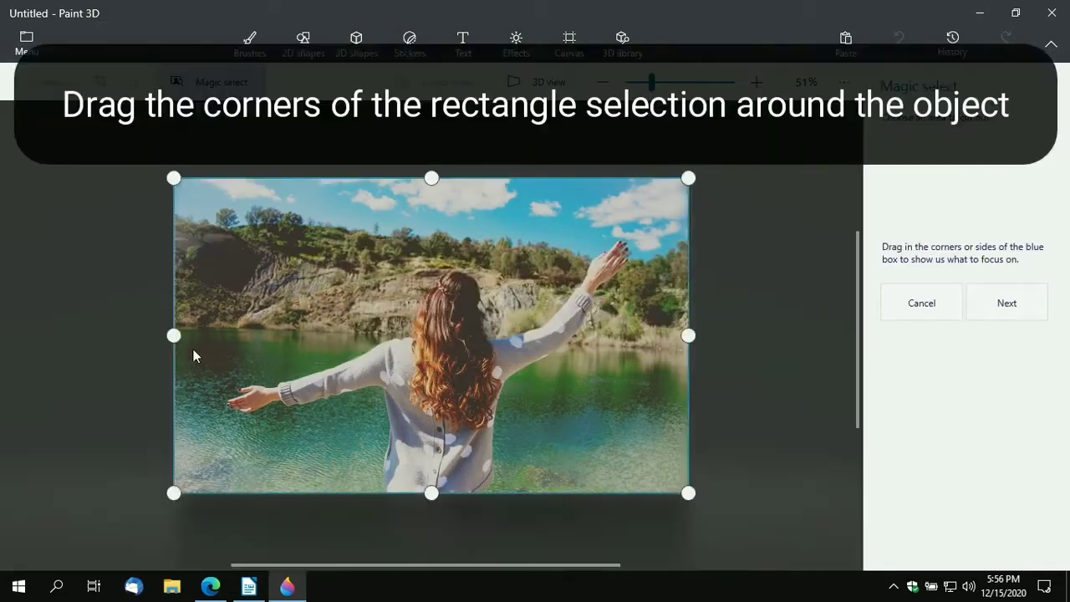
pyautogui.moveTo(176, 335); pyautogui.dragTo(227, 335)
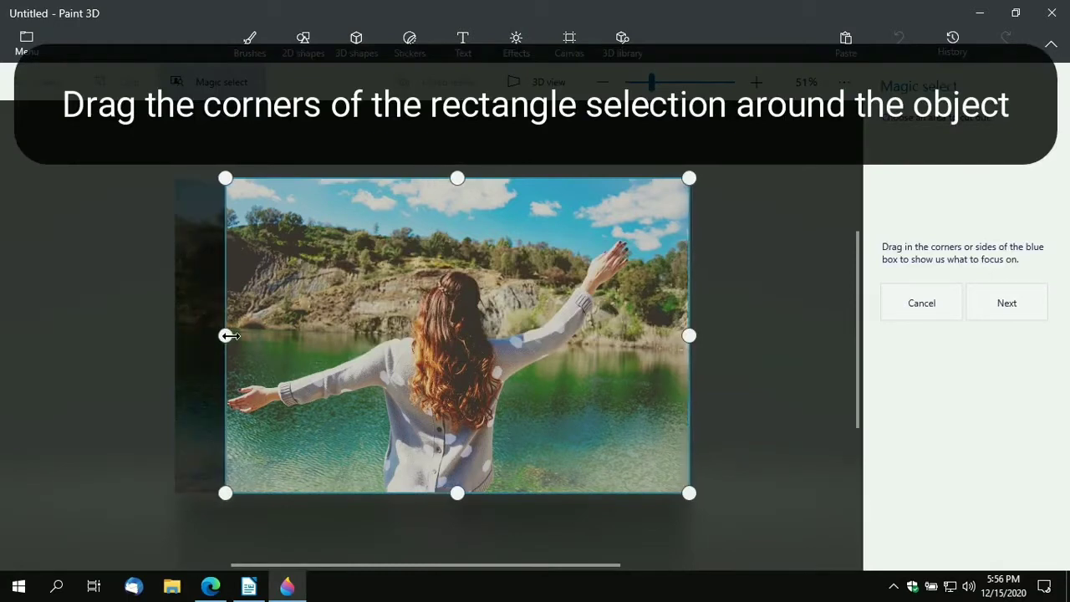
pyautogui.moveTo(690, 335); pyautogui.dragTo(633, 335)
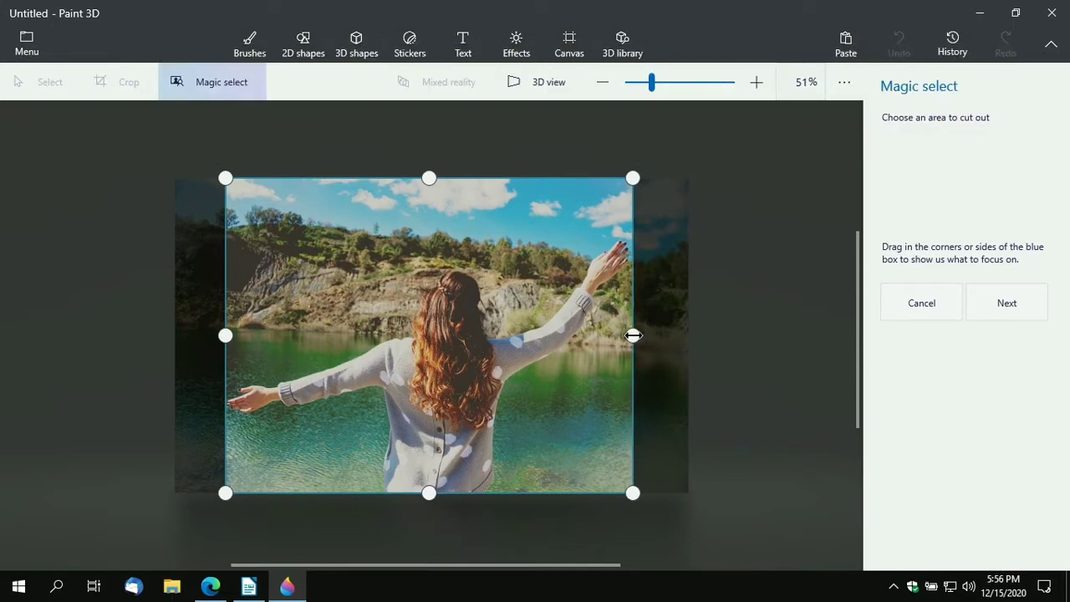
pyautogui.moveTo(429, 178); pyautogui.dragTo(422, 238)
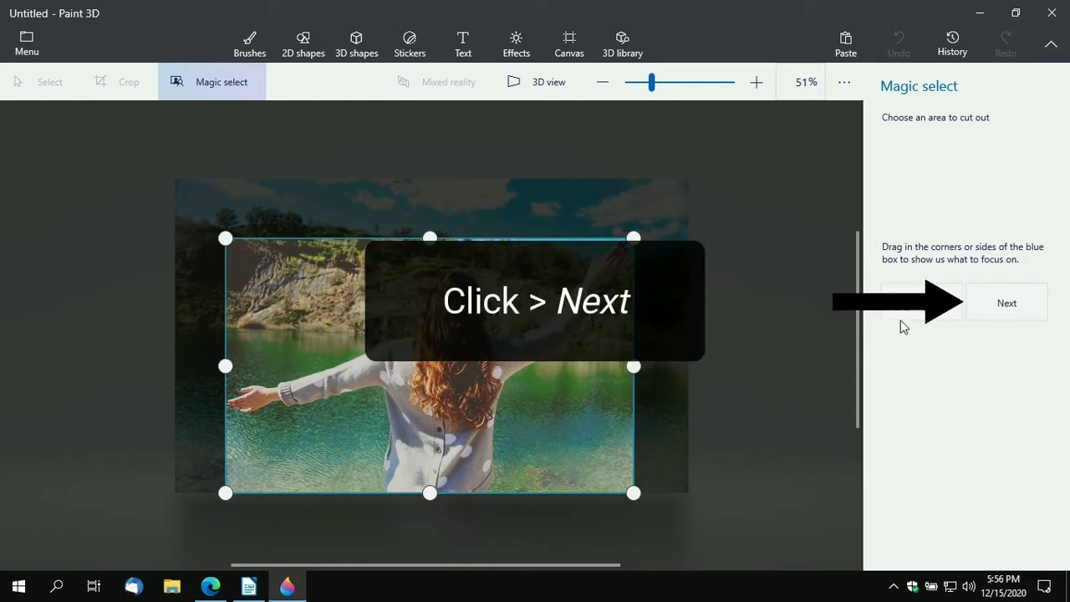
pyautogui.click(1006, 306)
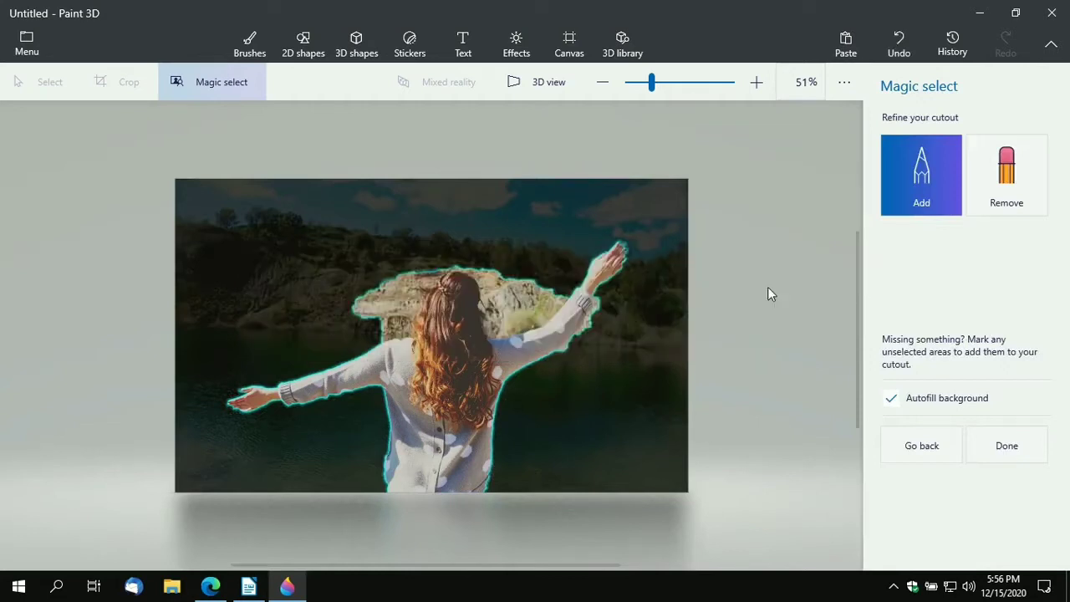
# Remove the rocky background around the head and the leftover patches beneath the raised arm from the cutout.
pyautogui.click(1012, 171)
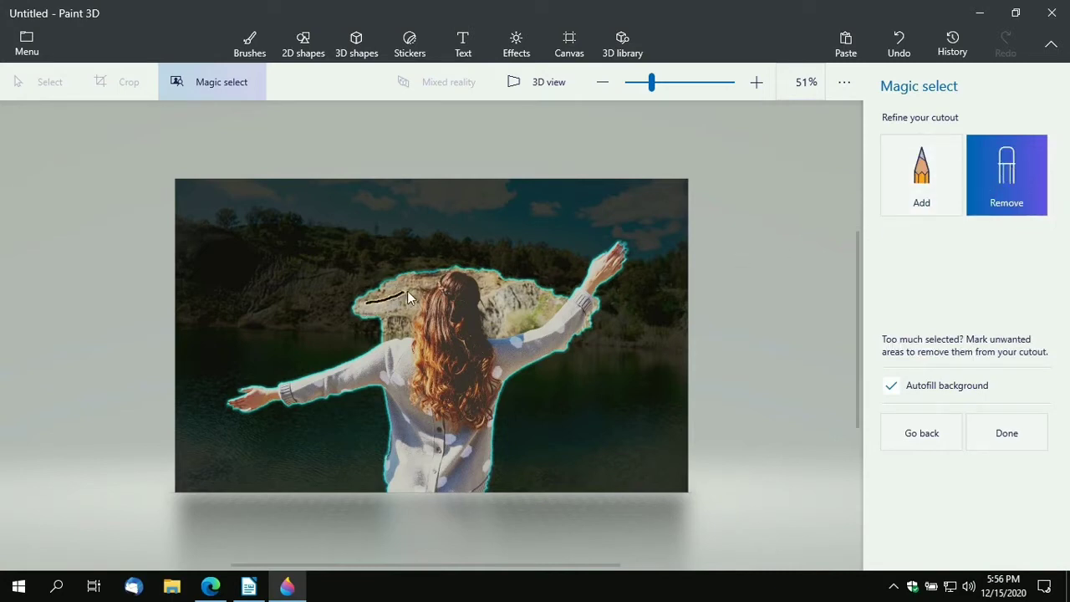
pyautogui.moveTo(407, 293); pyautogui.dragTo(399, 323)
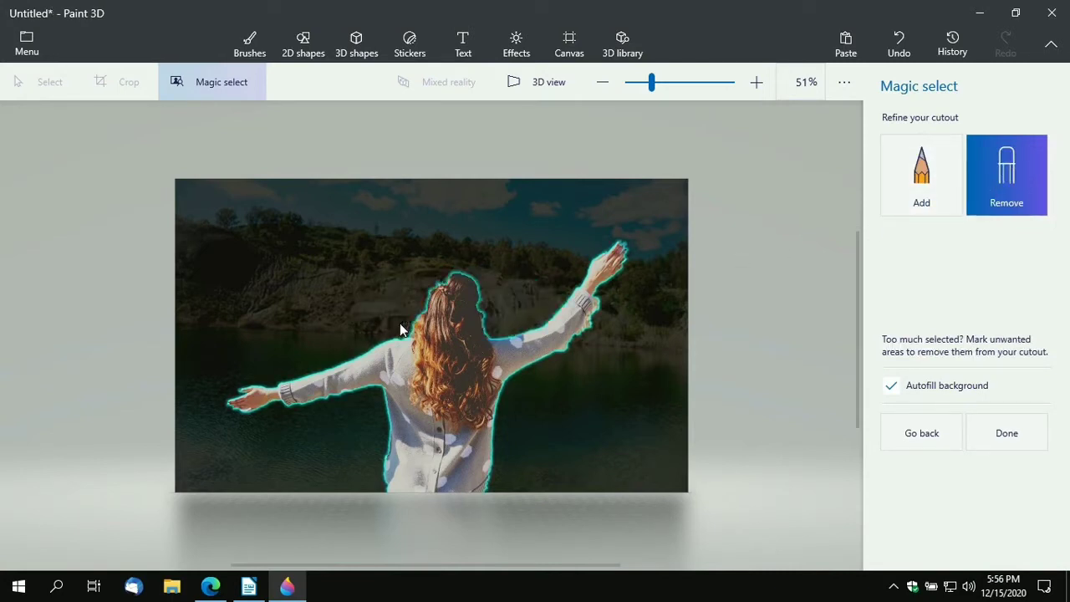
pyautogui.scroll(4, 556, 314)
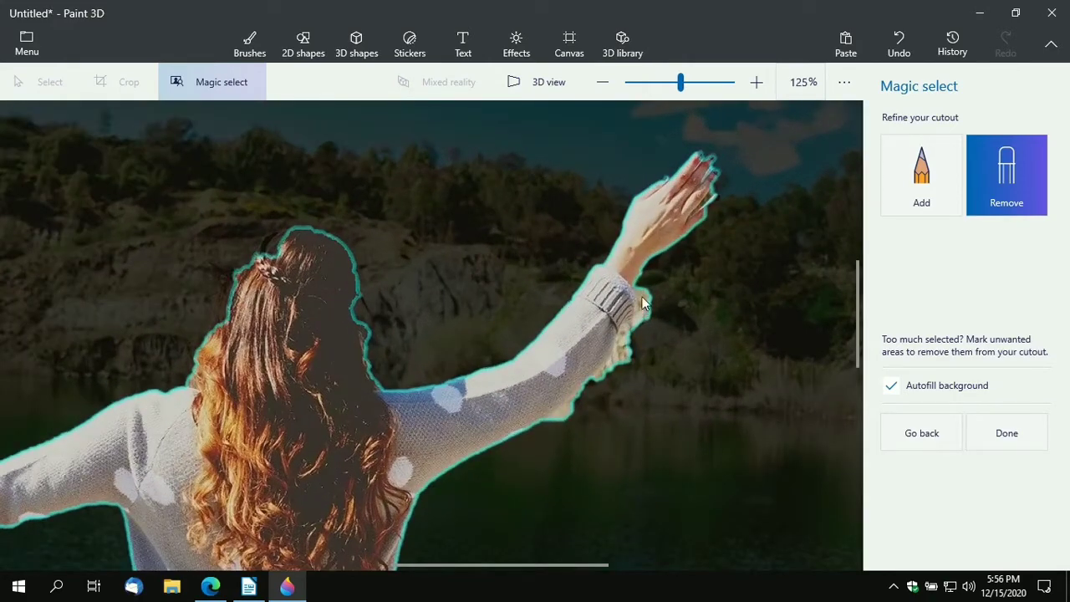
pyautogui.moveTo(642, 297); pyautogui.dragTo(642, 306)
pyautogui.moveTo(602, 375); pyautogui.dragTo(601, 375)
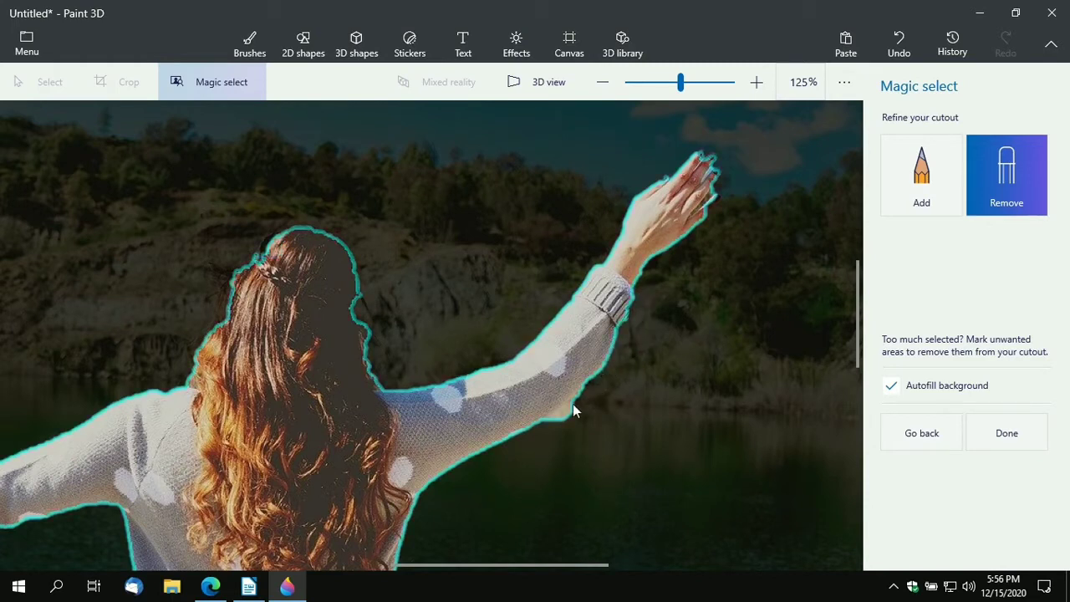
pyautogui.moveTo(562, 415); pyautogui.dragTo(563, 415)
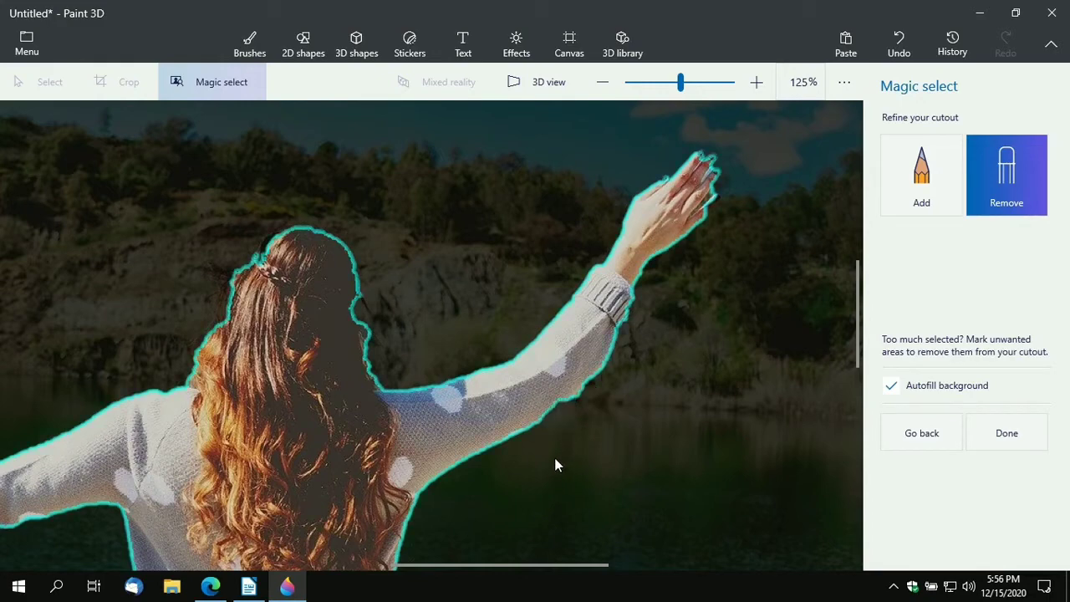
# Add the missing sweater edges near the waist, including the ribbed hem, to the cutout.
pyautogui.scroll(-2, 555, 458)
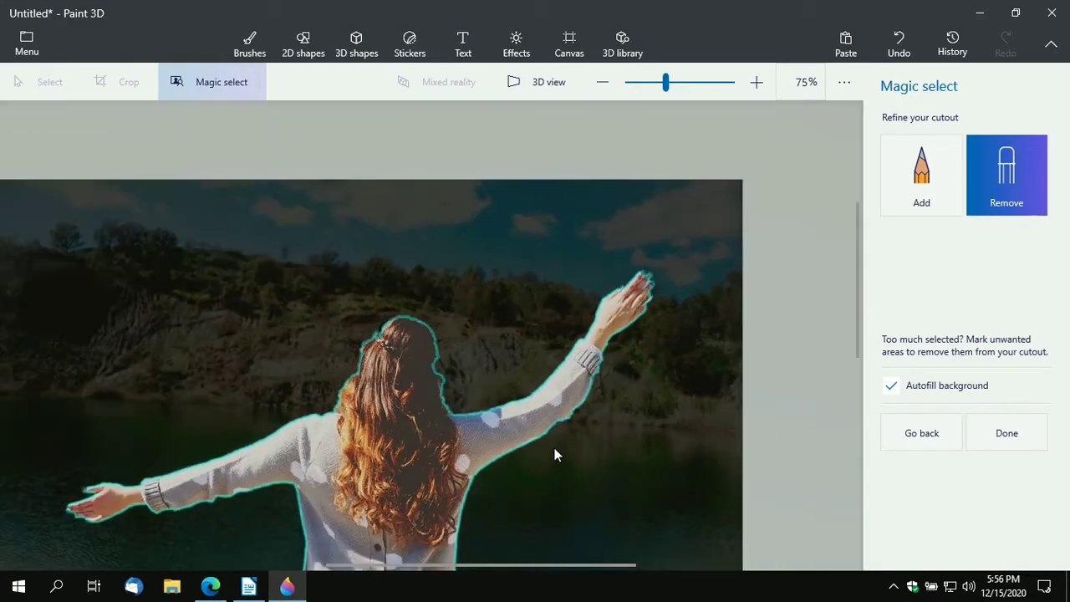
pyautogui.moveTo(861, 266); pyautogui.dragTo(829, 397)
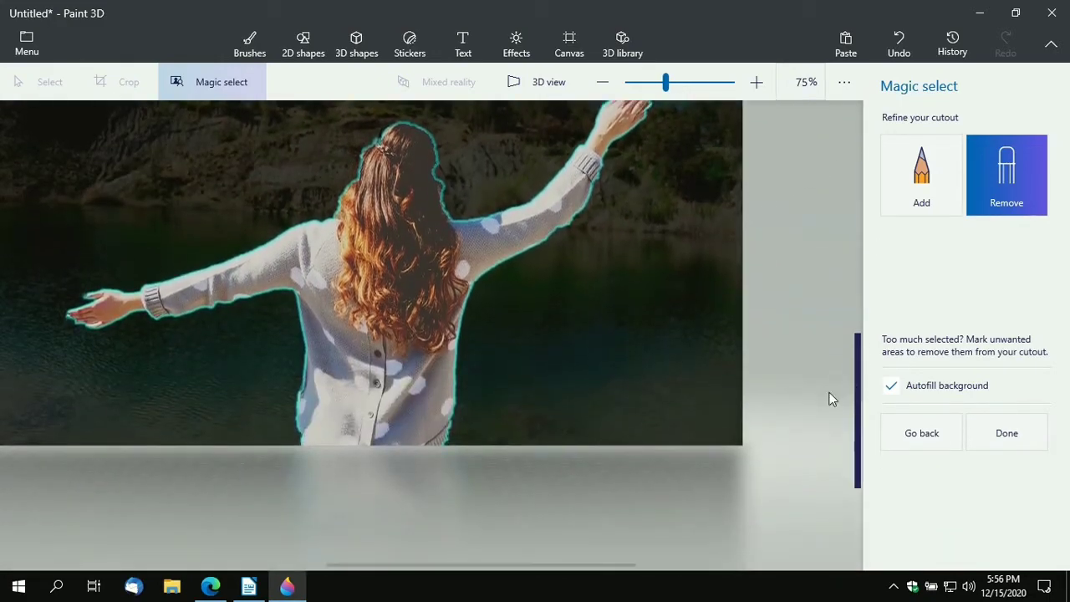
pyautogui.scroll(2, 417, 289)
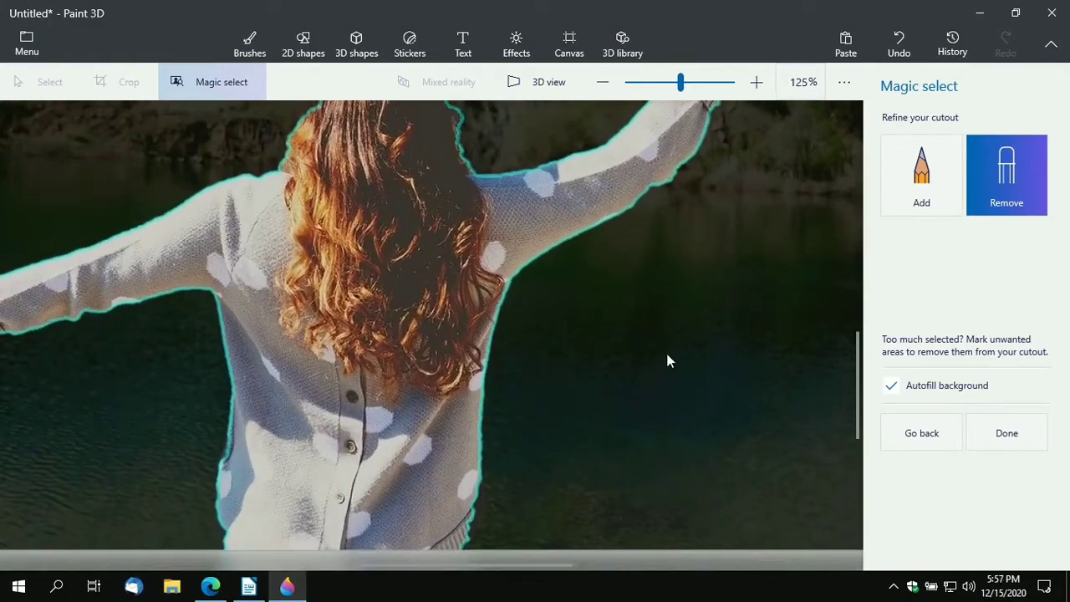
pyautogui.moveTo(855, 362); pyautogui.dragTo(862, 410)
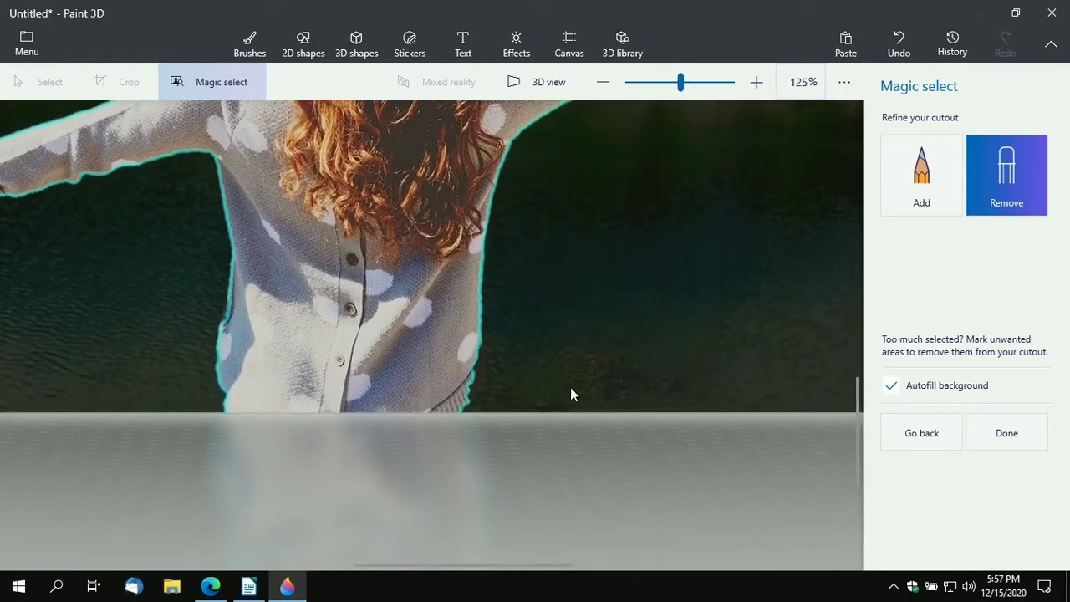
pyautogui.click(920, 191)
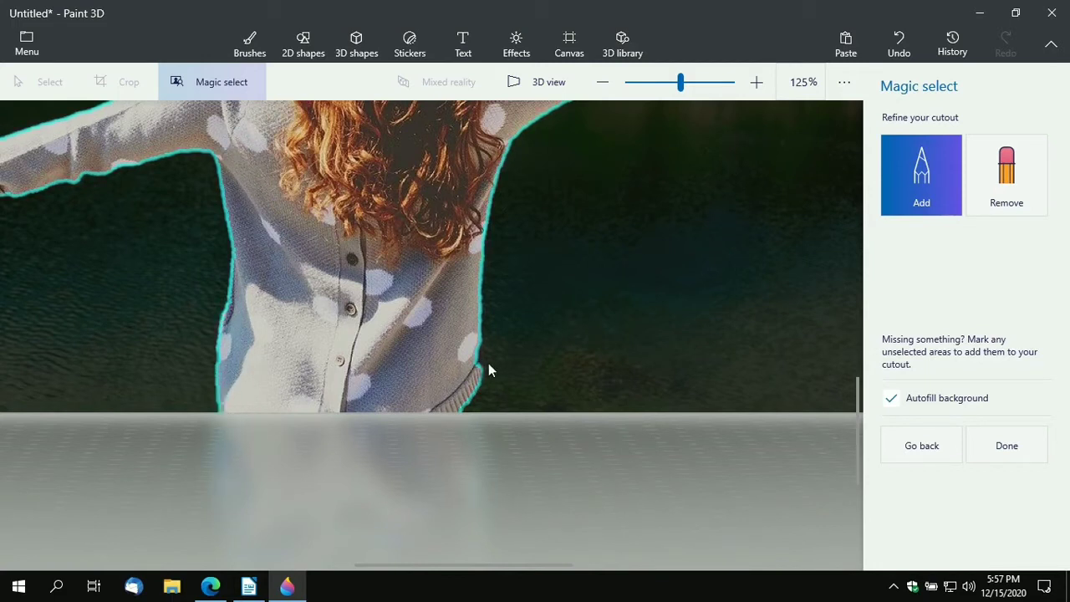
pyautogui.moveTo(482, 365); pyautogui.dragTo(480, 373)
# Add the missing hair at the top of the head, beside the braid, to the cutout.
pyautogui.scroll(2, 504, 304)
pyautogui.scroll(-5, 504, 304)
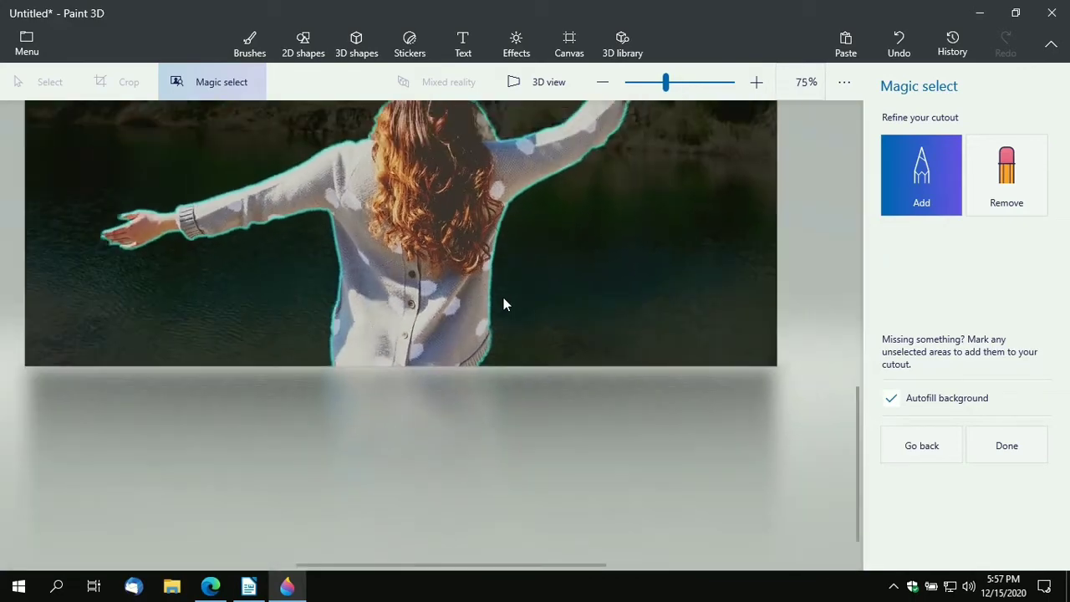
pyautogui.scroll(-2, 700, 363)
pyautogui.scroll(3, 679, 360)
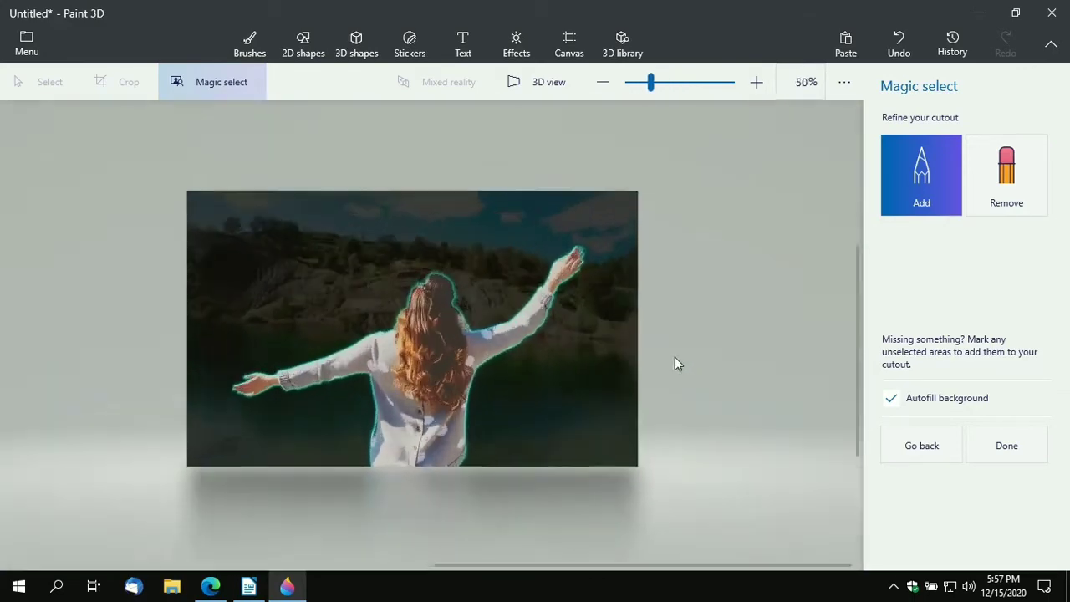
pyautogui.scroll(2, 661, 351)
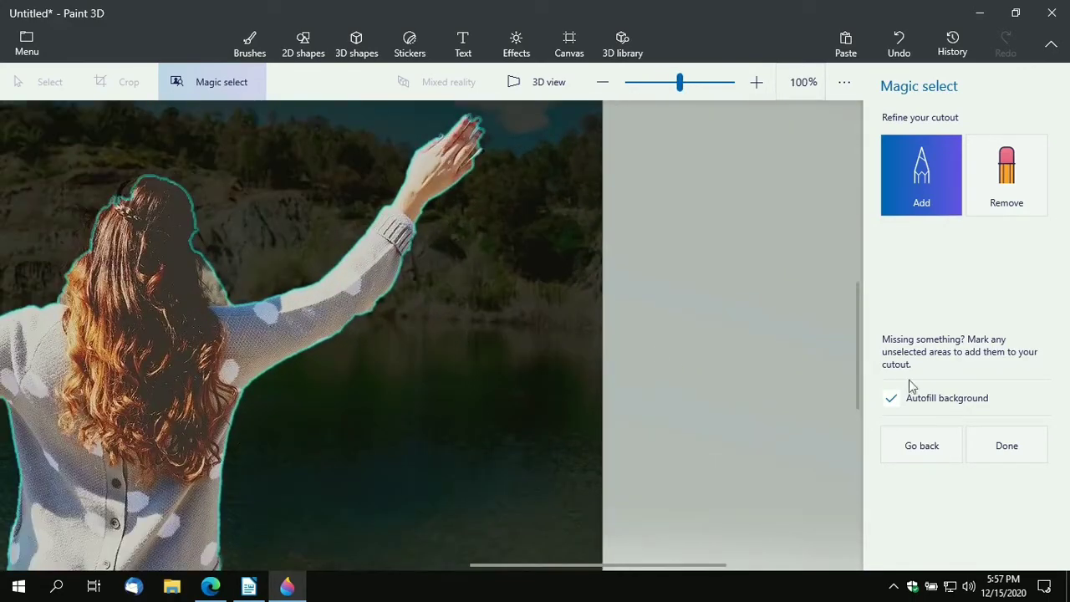
pyautogui.moveTo(616, 566); pyautogui.dragTo(503, 587)
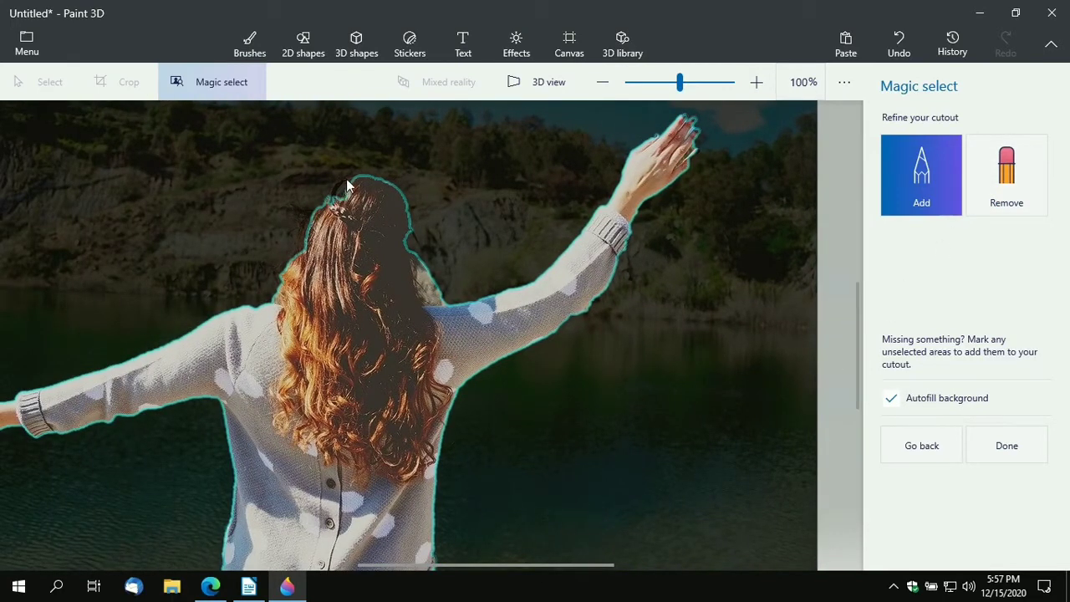
pyautogui.moveTo(339, 193); pyautogui.dragTo(339, 193)
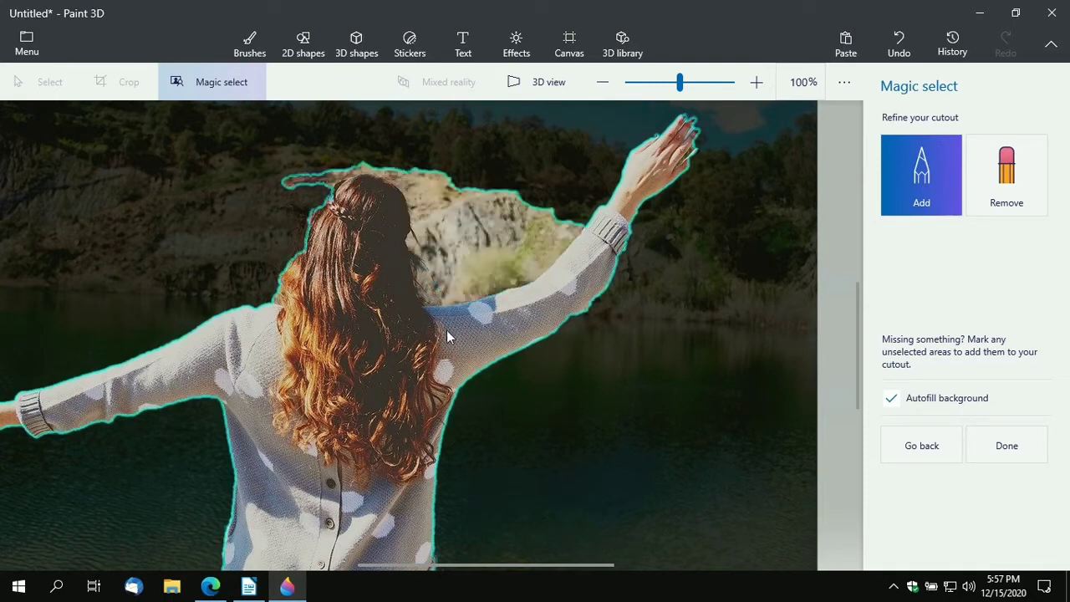
# Remove the rocks above the shoulder and the remaining background patches beside the head and hair from the cutout.
pyautogui.click(1038, 157)
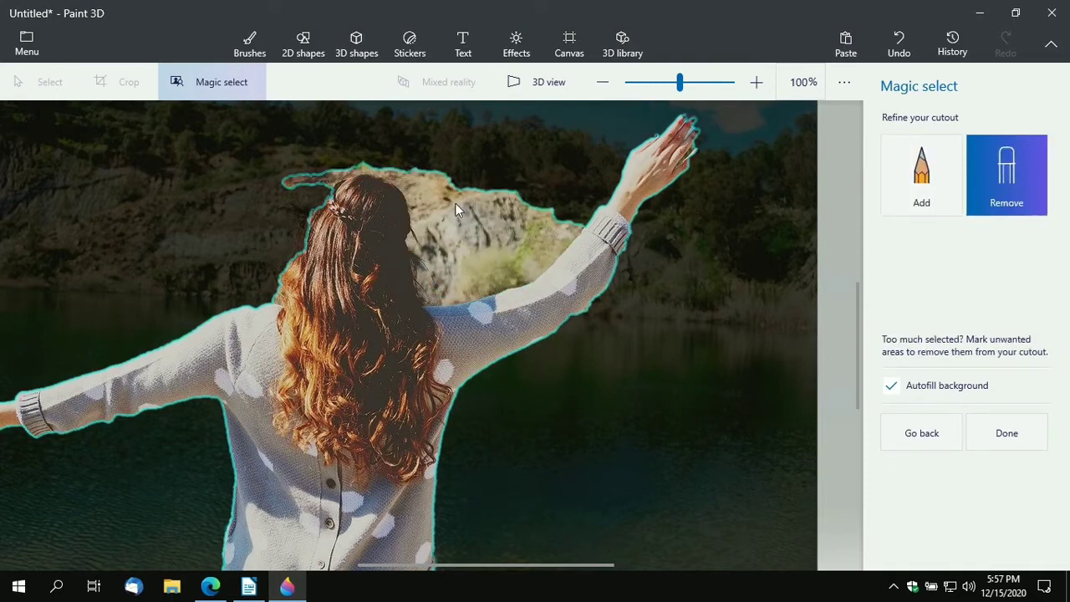
pyautogui.moveTo(477, 261); pyautogui.dragTo(480, 261)
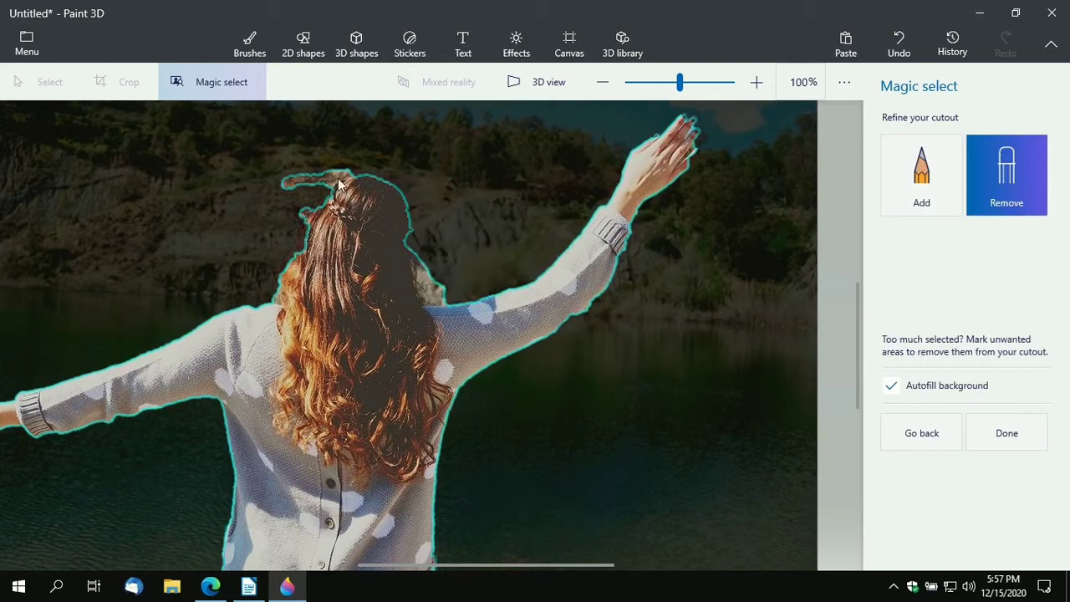
pyautogui.moveTo(320, 178); pyautogui.dragTo(316, 177)
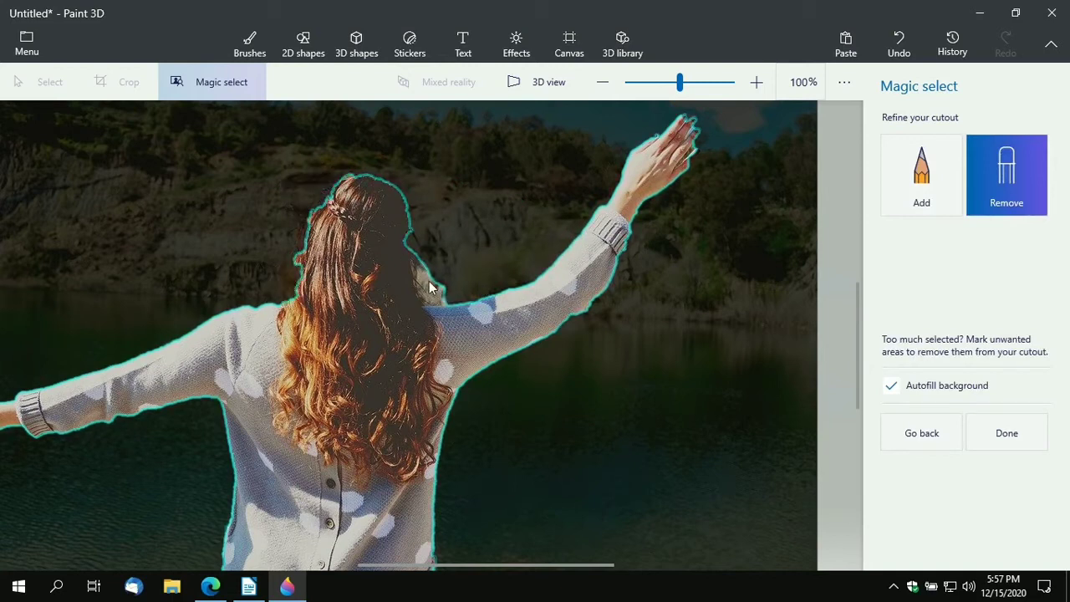
pyautogui.moveTo(430, 287); pyautogui.dragTo(440, 301)
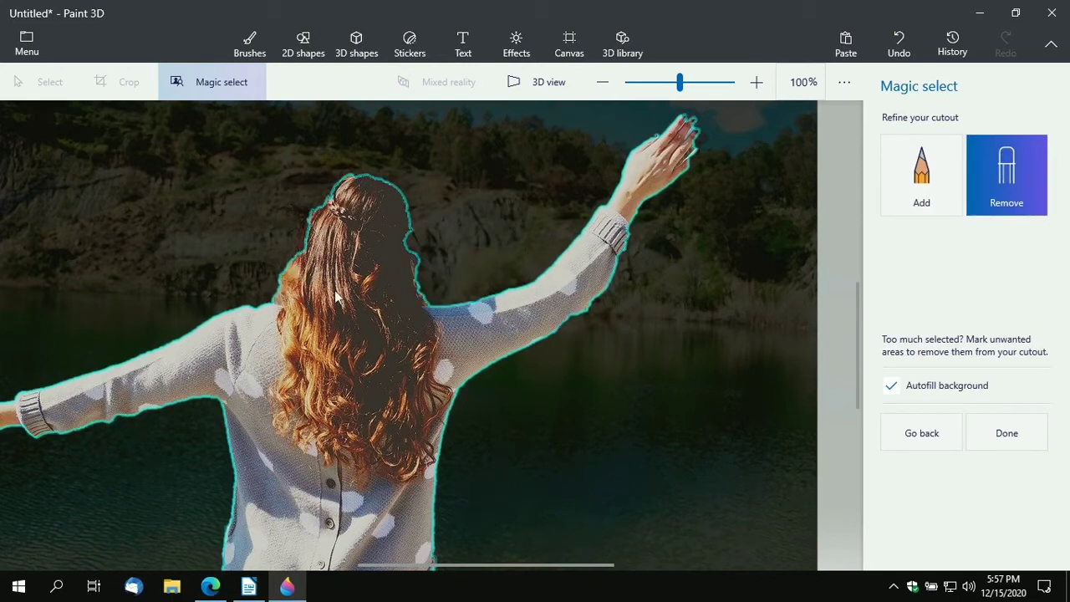
# Finish the Magic select cutout with the background autofilled, and move the cut-out woman slightly up and left.
pyautogui.scroll(2, 577, 448)
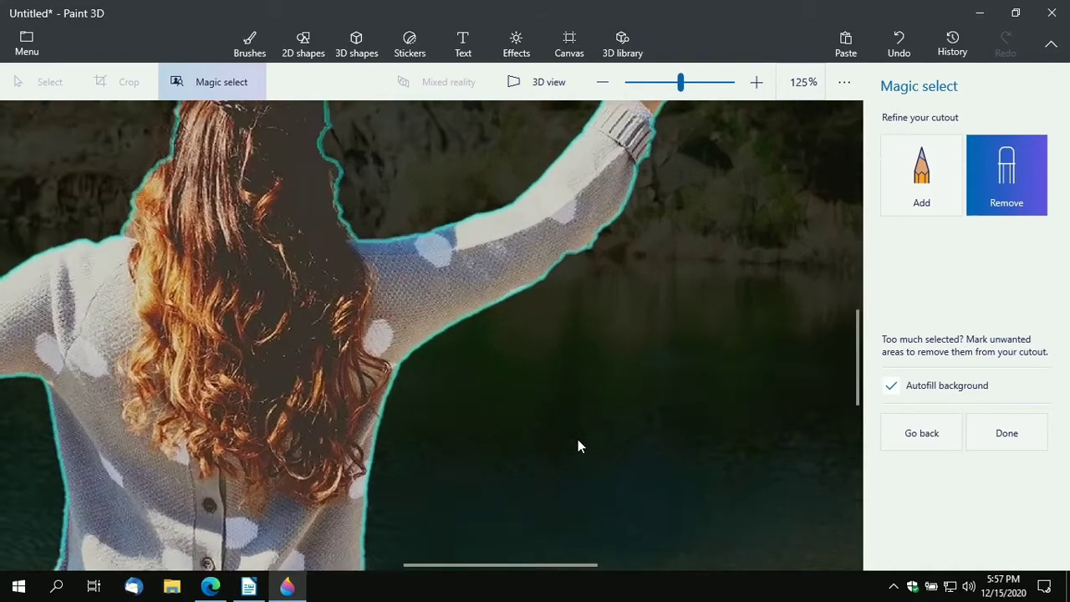
pyautogui.scroll(-4, 577, 447)
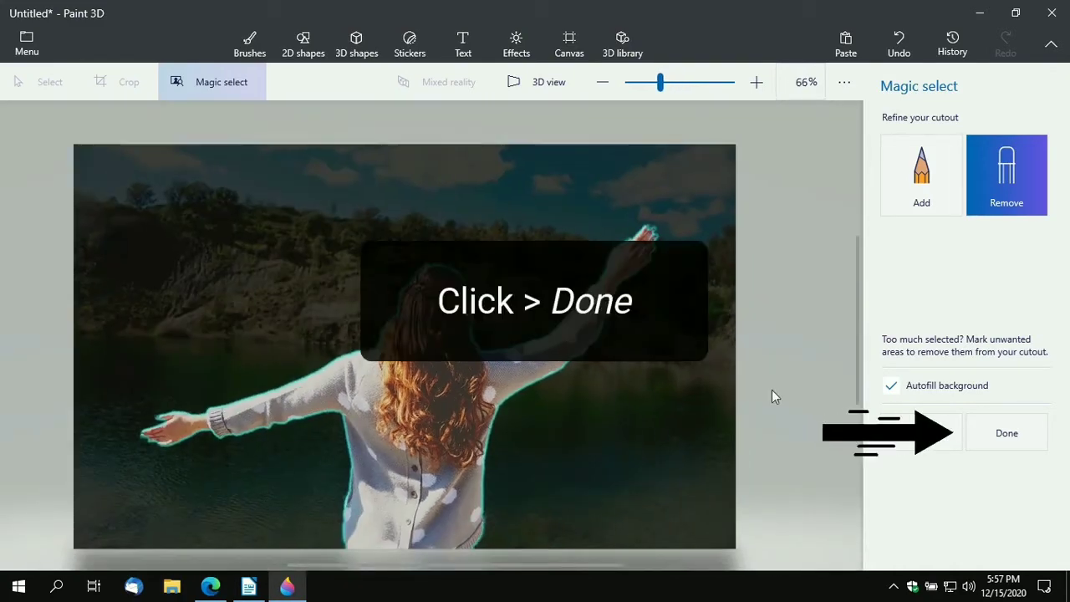
pyautogui.click(1015, 436)
pyautogui.moveTo(432, 451); pyautogui.dragTo(393, 348)
# Copy the cut-out woman and switch to the empty LibreOffice Writer document.
pyautogui.rightClick(404, 326)
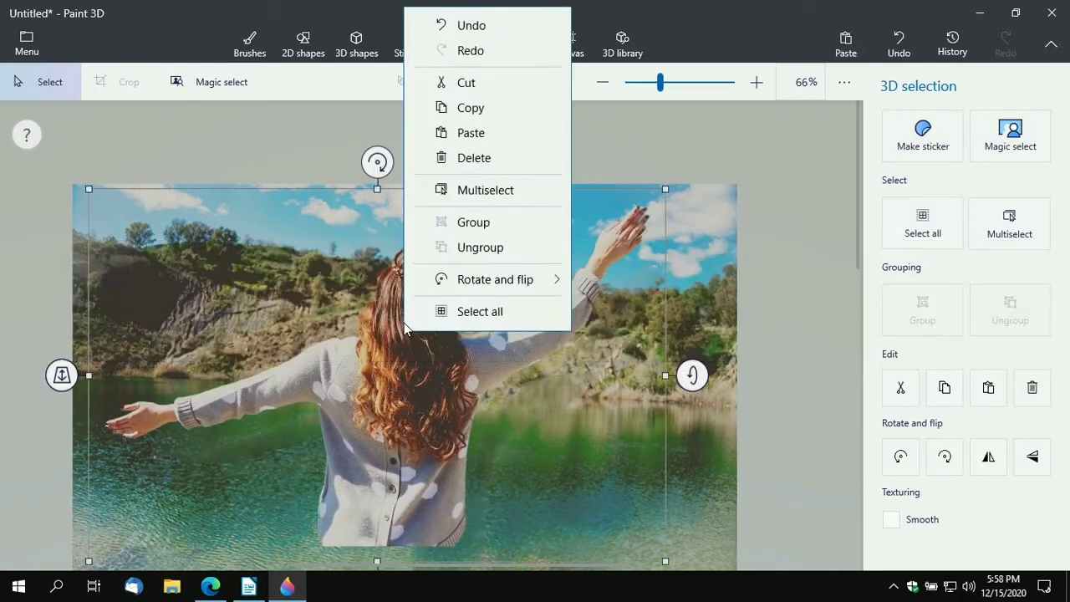
pyautogui.click(489, 109)
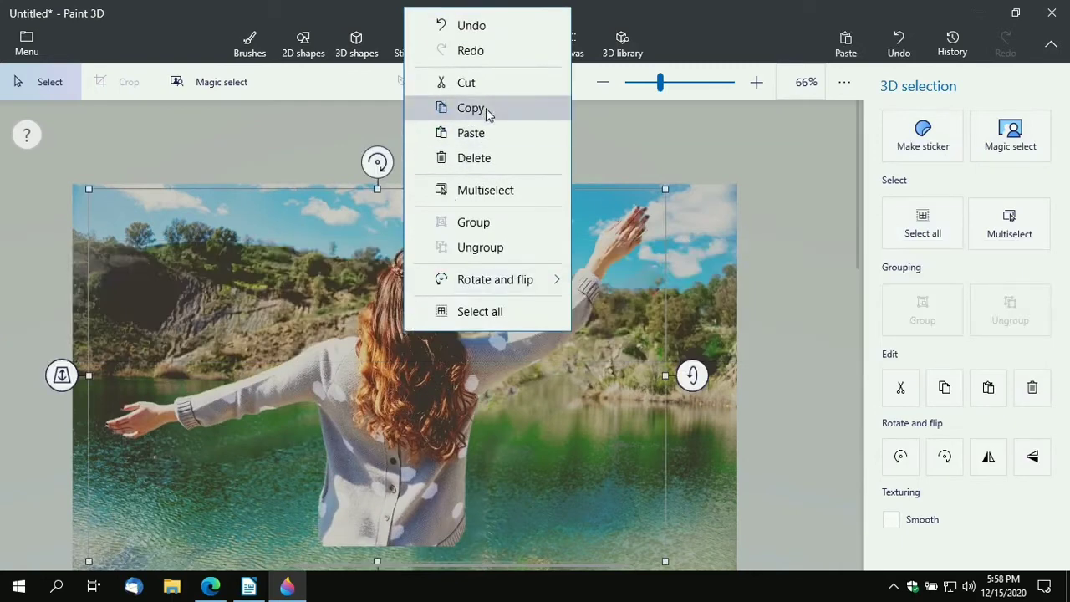
pyautogui.click(249, 585)
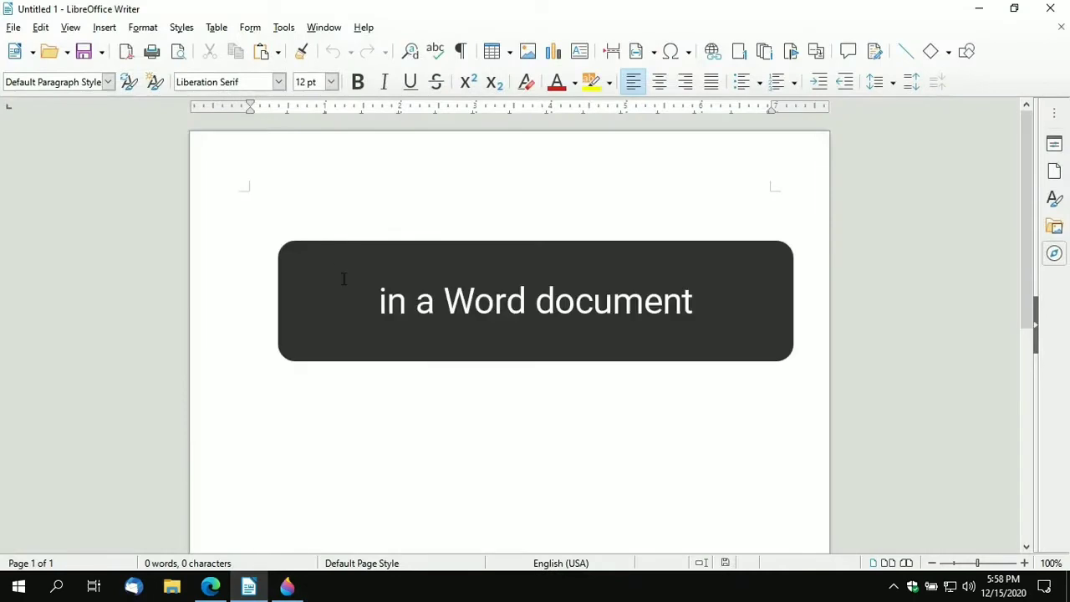
# Paste the cut-out woman into the Writer document and shrink the picture to about 5.10 × 3.19.
pyautogui.hotkey('ctrl', 'v')
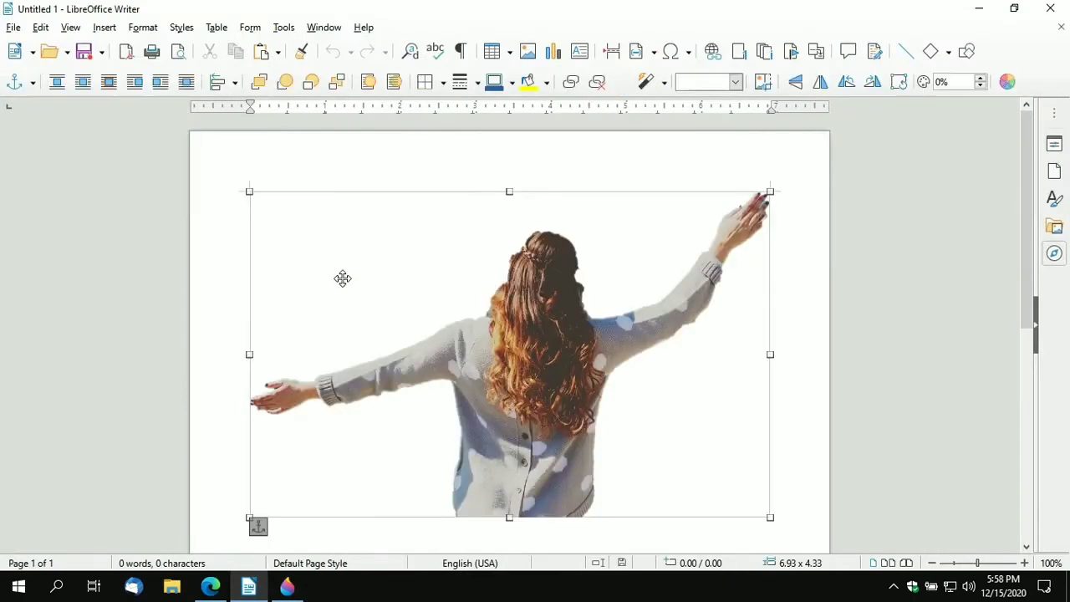
pyautogui.moveTo(251, 191); pyautogui.dragTo(387, 277)
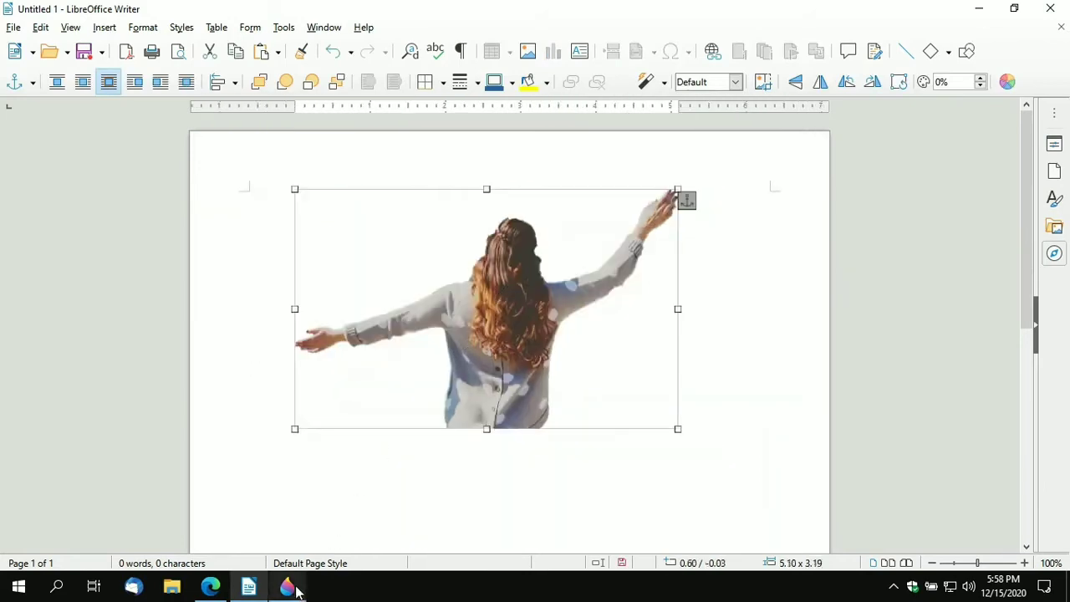
# Switch to the blank Canva Instagram post in the browser, paste the cut-out woman onto the page and enlarge her.
pyautogui.click(214, 588)
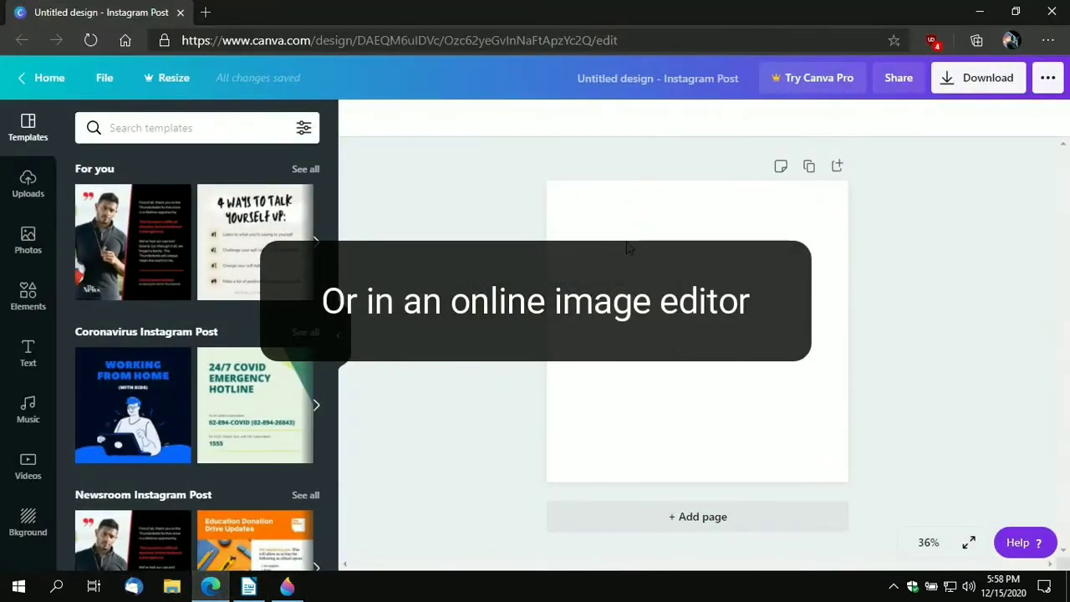
pyautogui.click(629, 249)
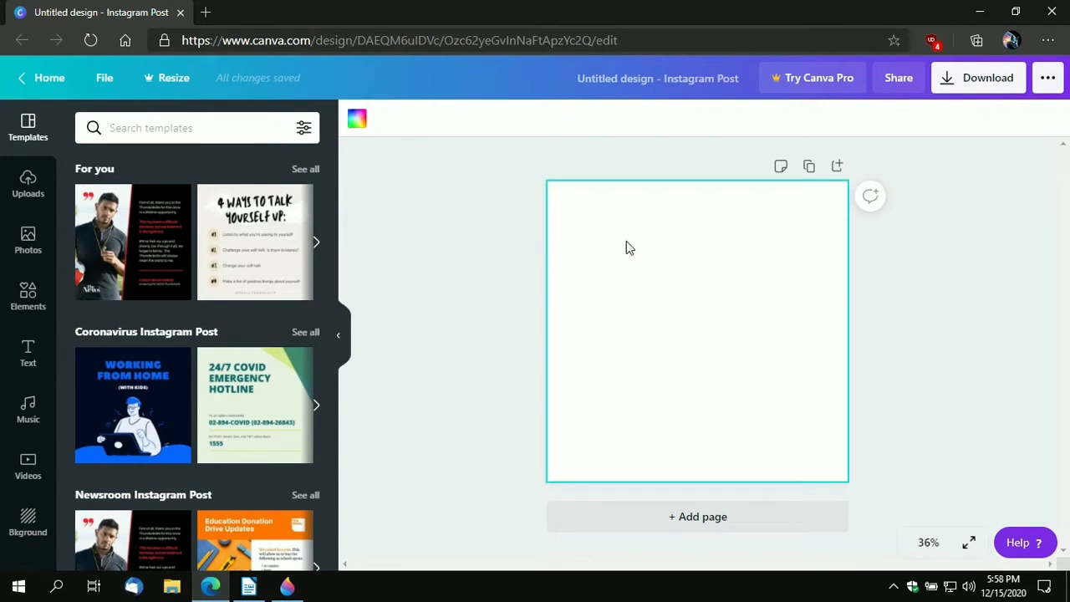
pyautogui.hotkey('ctrl', 'v')
pyautogui.moveTo(598, 269); pyautogui.dragTo(557, 225)
pyautogui.moveTo(795, 394); pyautogui.dragTo(827, 418)
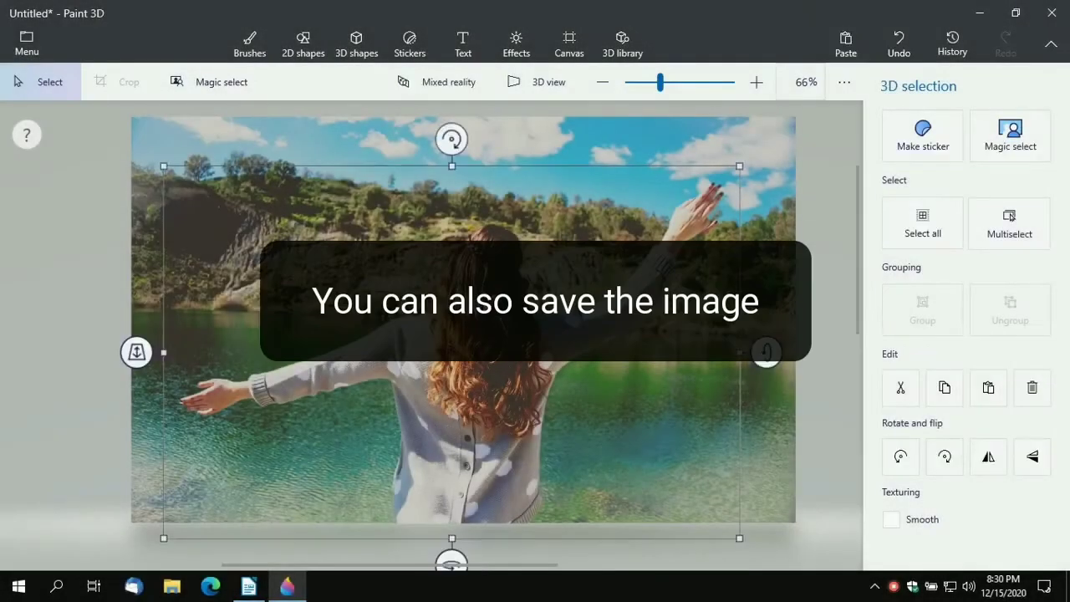
# Copy the cut-out woman in Paint 3D and start a new project without saving the current one.
pyautogui.rightClick(485, 268)
pyautogui.click(560, 117)
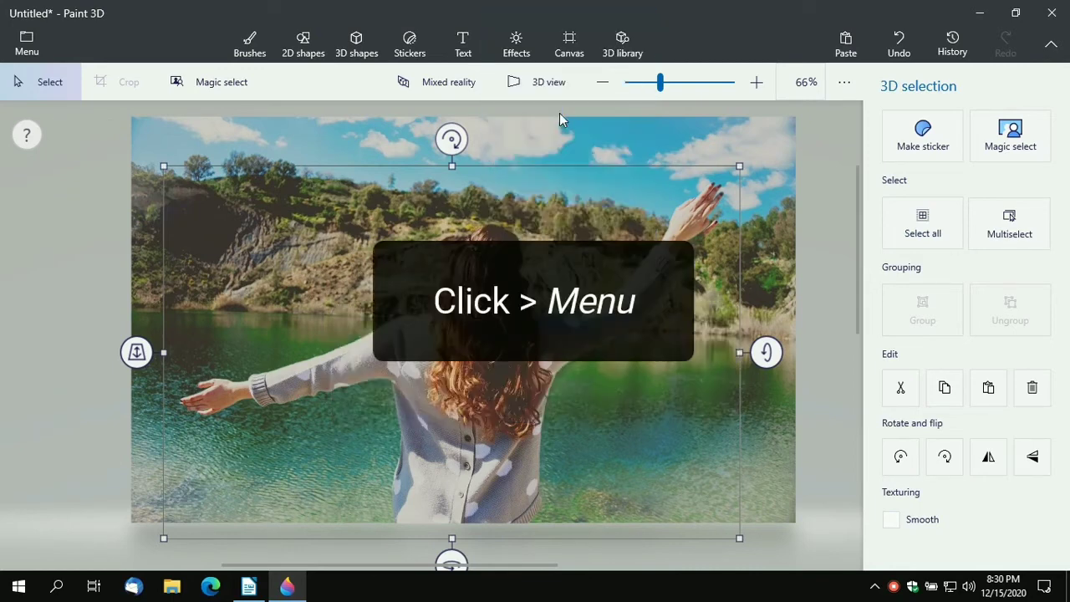
pyautogui.click(28, 48)
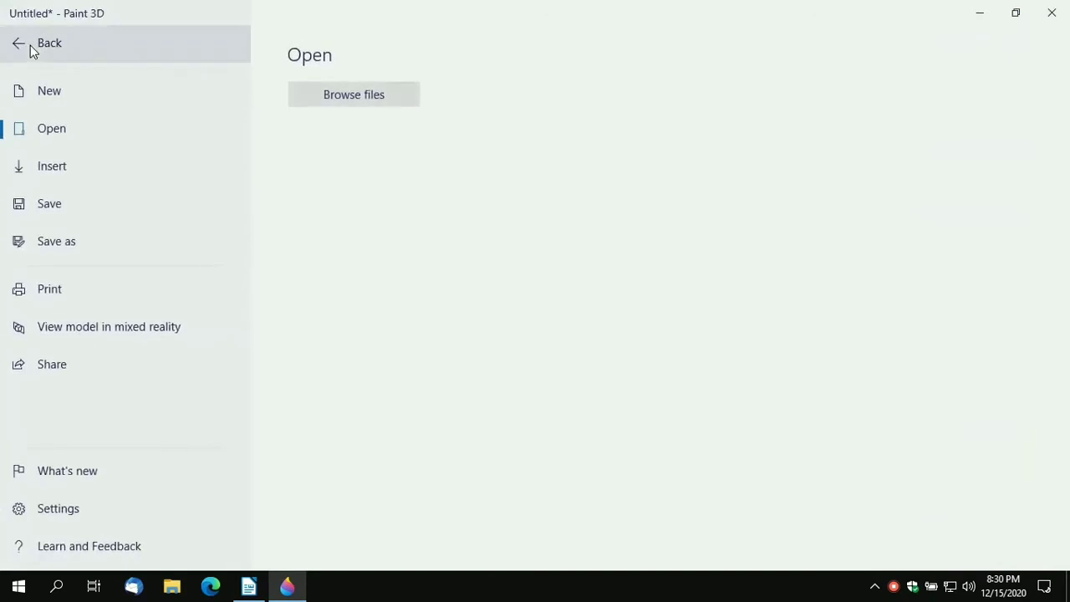
pyautogui.click(57, 101)
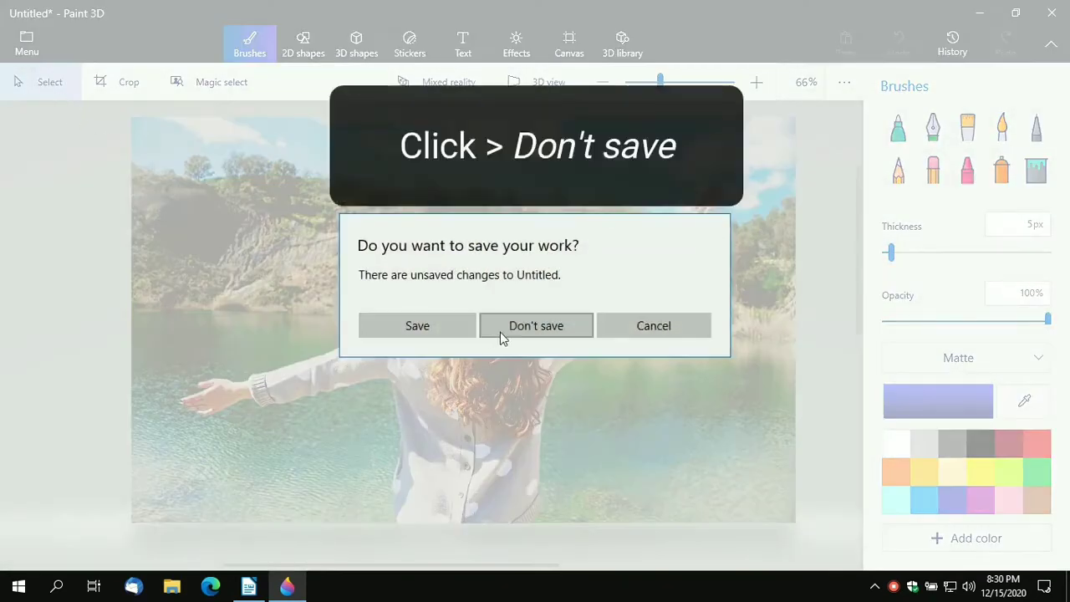
pyautogui.click(537, 328)
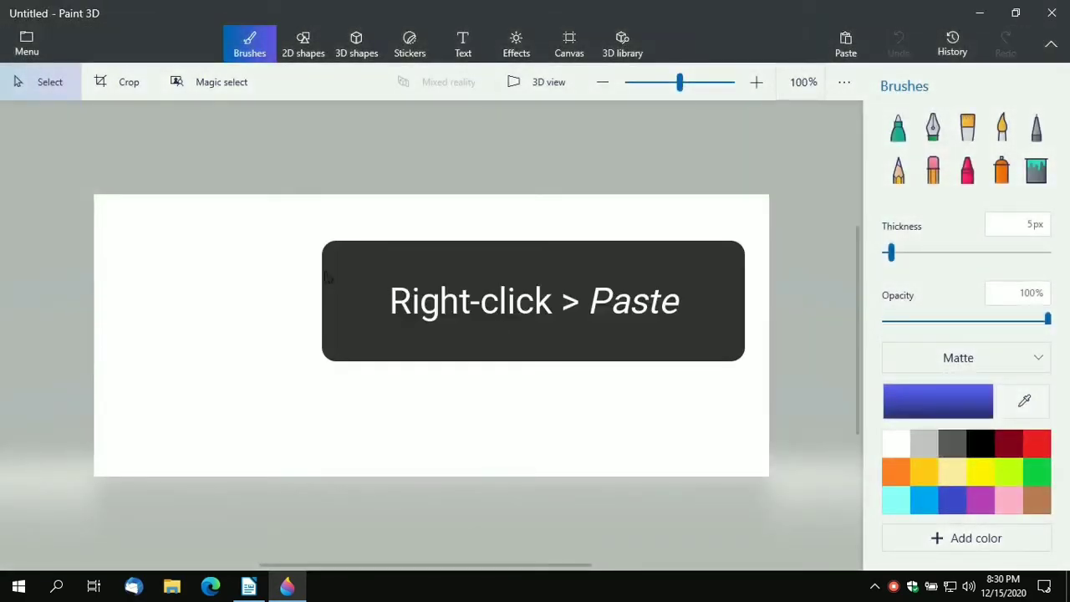
# Paste the cut-out woman onto the blank canvas, scale her down to fit and place her near the canvas middle.
pyautogui.rightClick(327, 278)
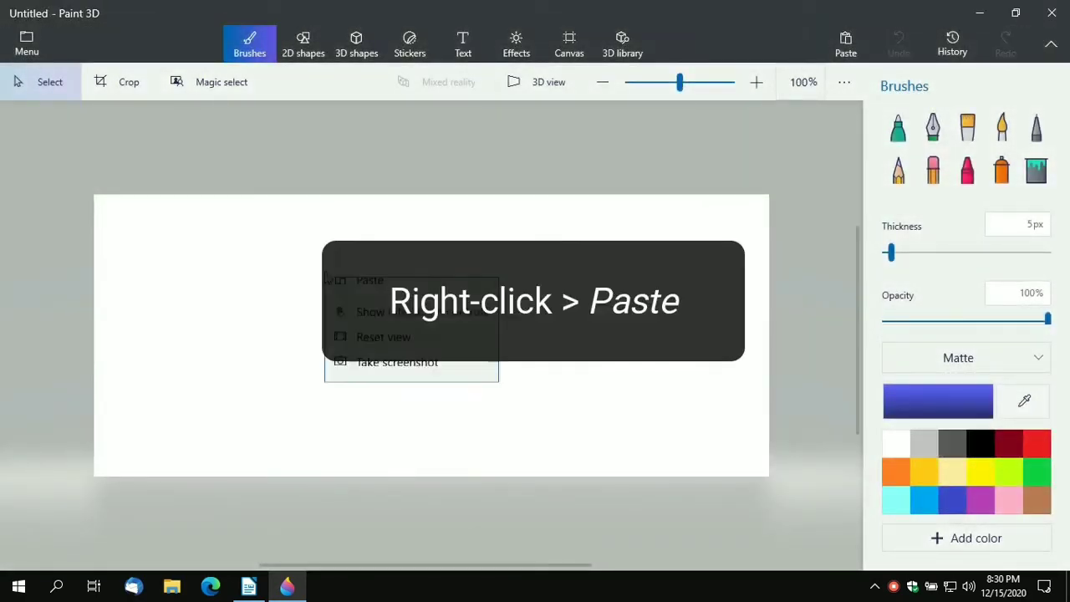
pyautogui.click(371, 386)
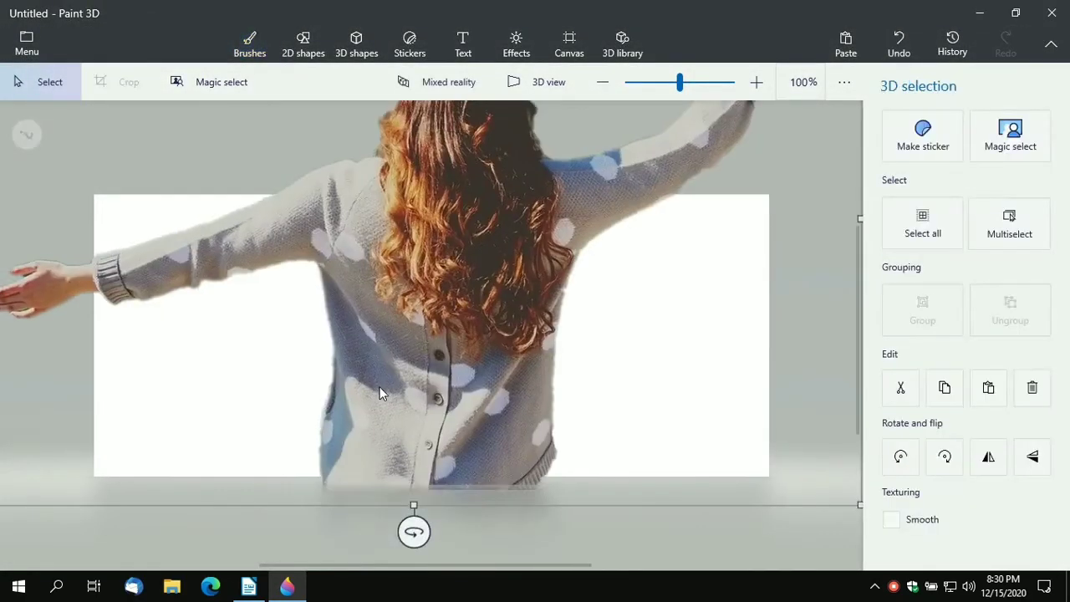
pyautogui.moveTo(839, 494); pyautogui.dragTo(536, 301)
pyautogui.moveTo(298, 182); pyautogui.dragTo(482, 351)
pyautogui.moveTo(175, 109); pyautogui.dragTo(259, 226)
pyautogui.moveTo(446, 346); pyautogui.dragTo(414, 369)
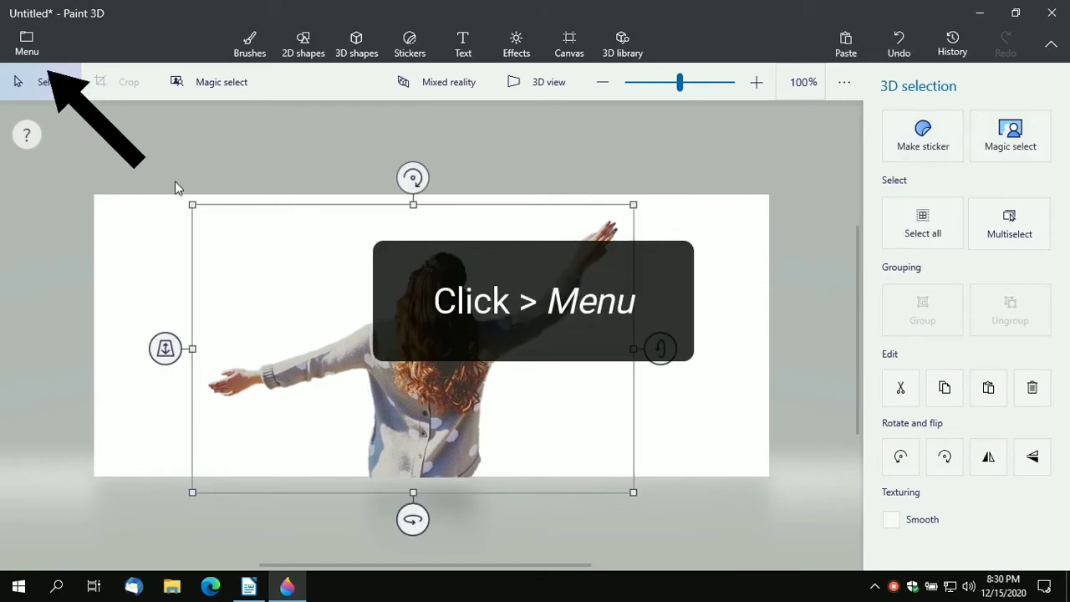
# Prepare to save the canvas as a PNG image with transparency off.
pyautogui.click(27, 46)
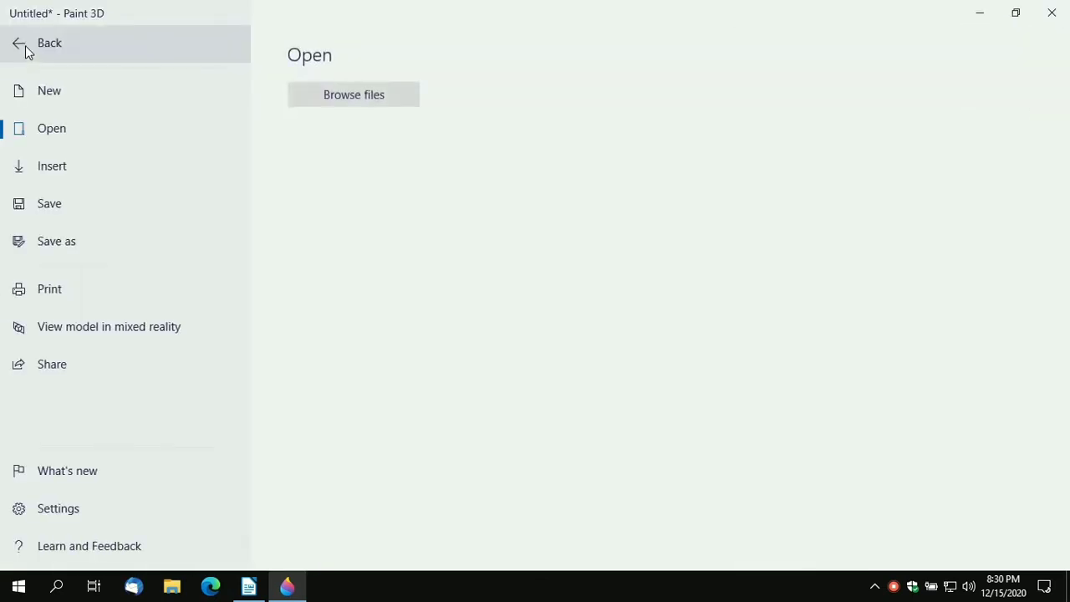
pyautogui.click(80, 205)
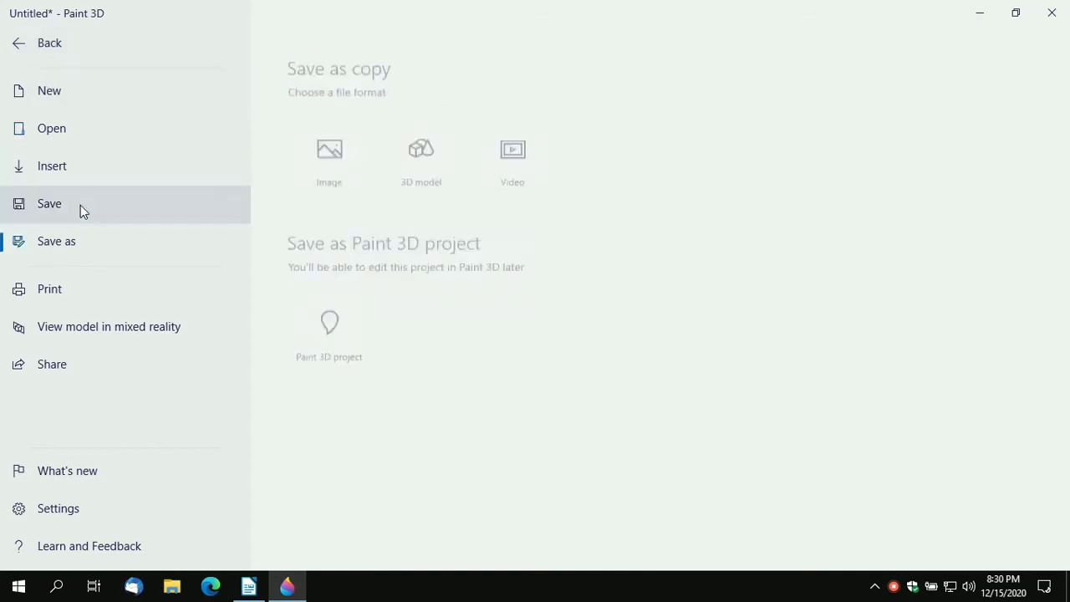
pyautogui.click(331, 166)
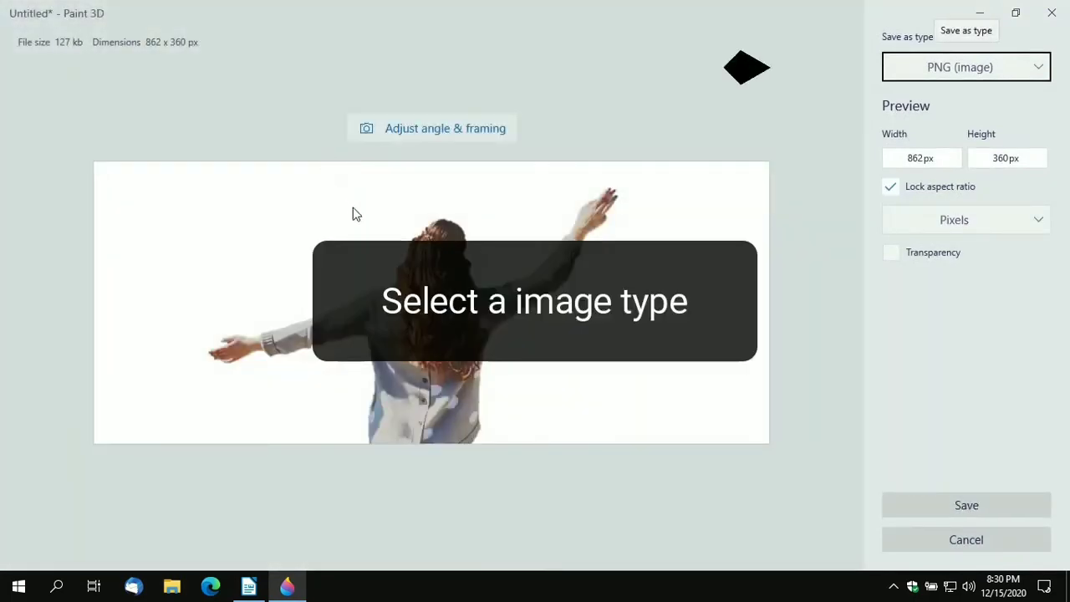
pyautogui.click(1039, 72)
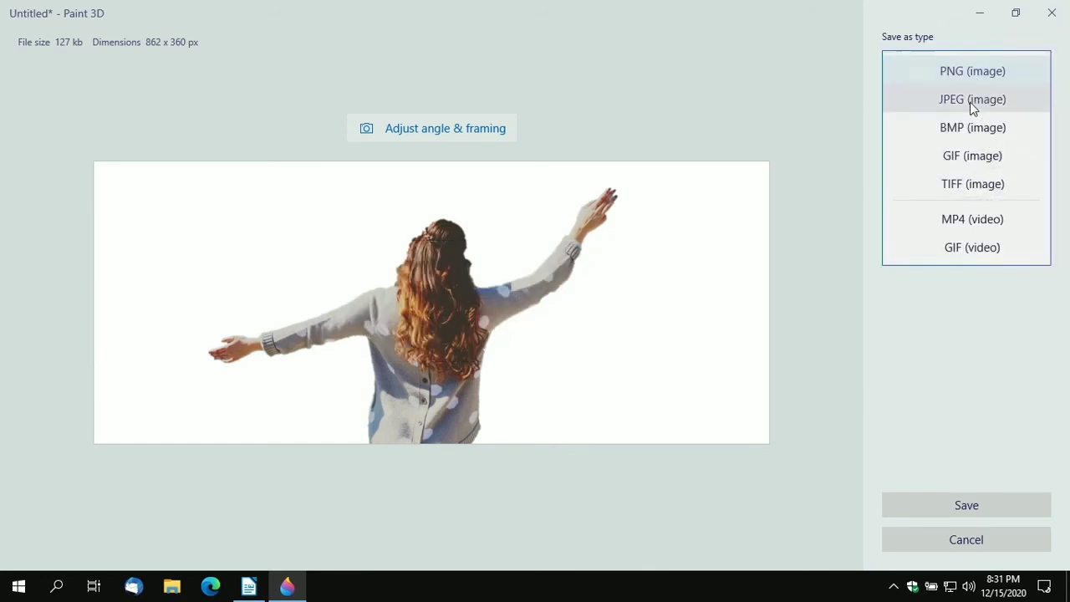
pyautogui.click(974, 75)
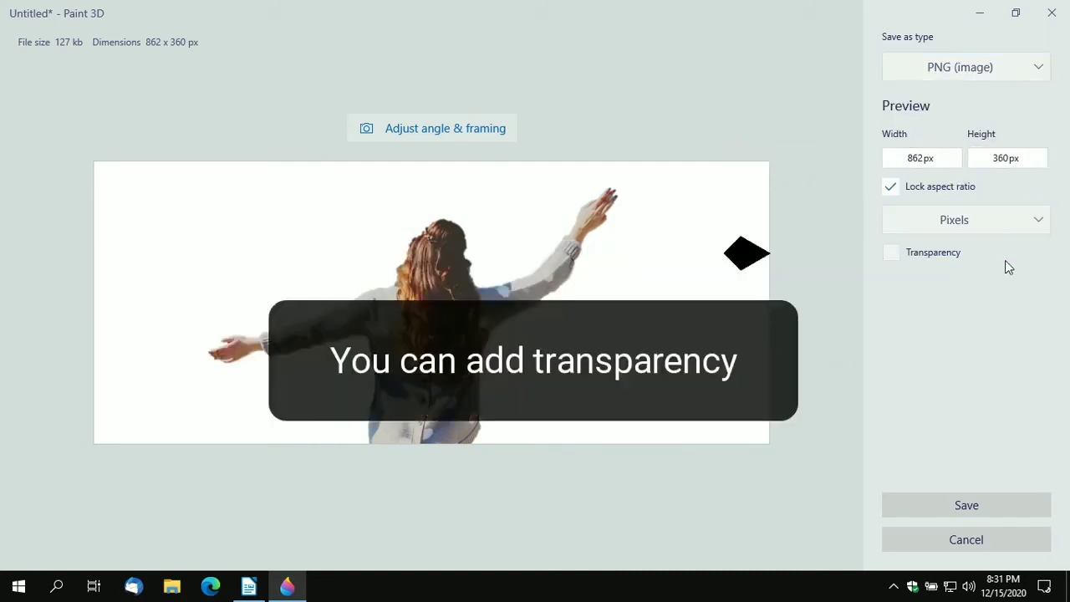
pyautogui.click(892, 253)
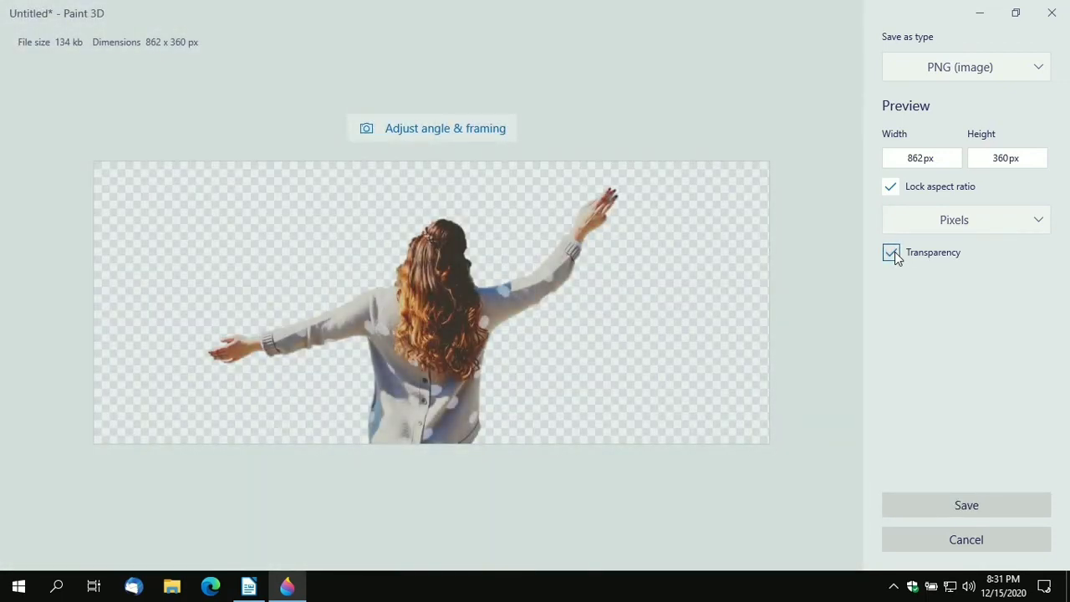
pyautogui.click(892, 254)
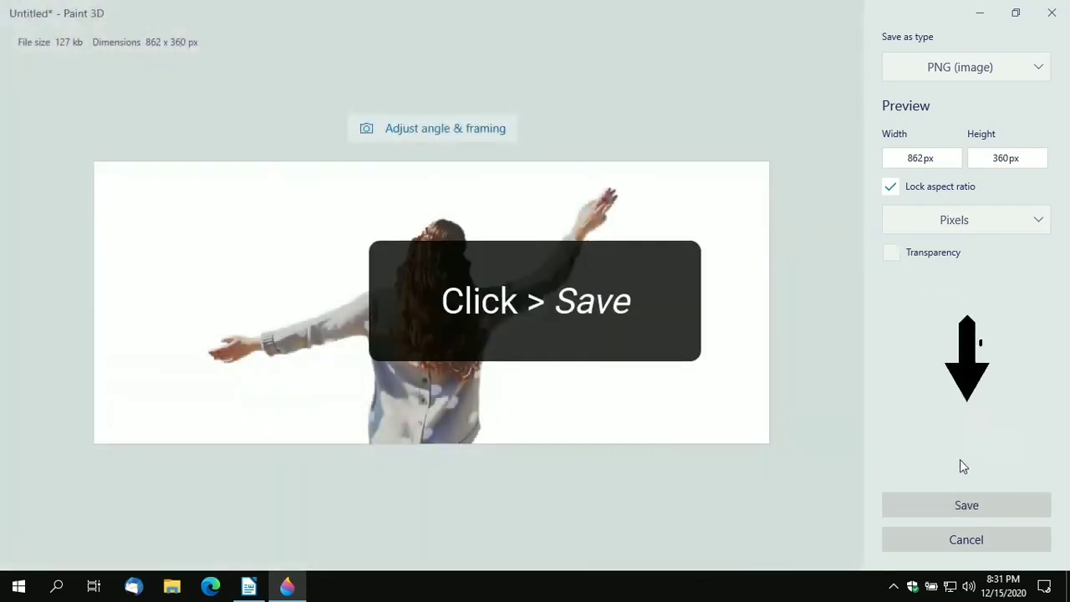
# Save the image in the Pictures folder as Untitled.png.
pyautogui.click(967, 506)
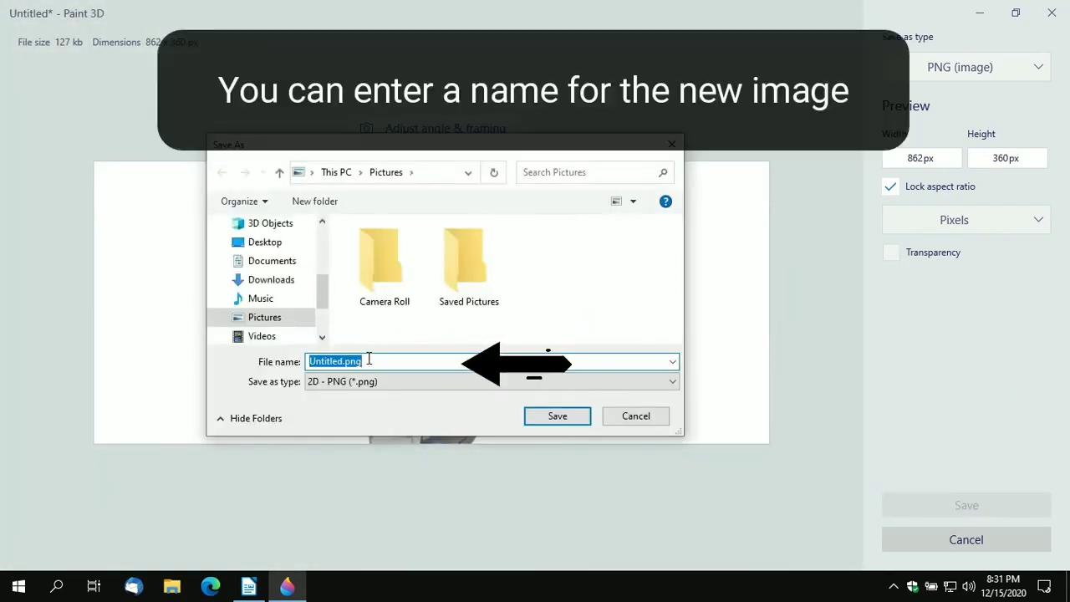
pyautogui.click(282, 322)
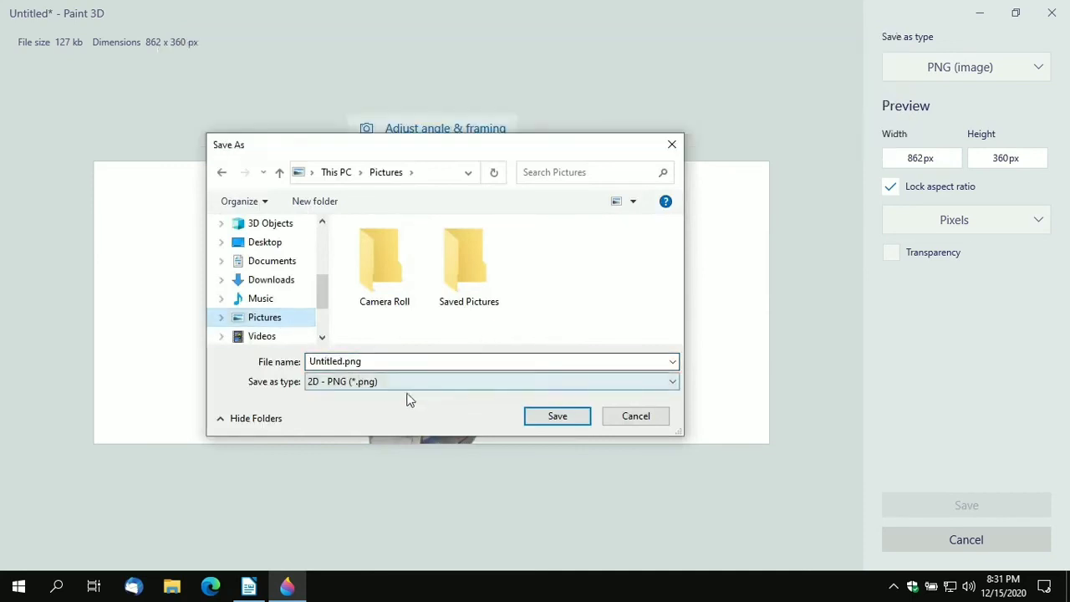
pyautogui.doubleClick(342, 360)
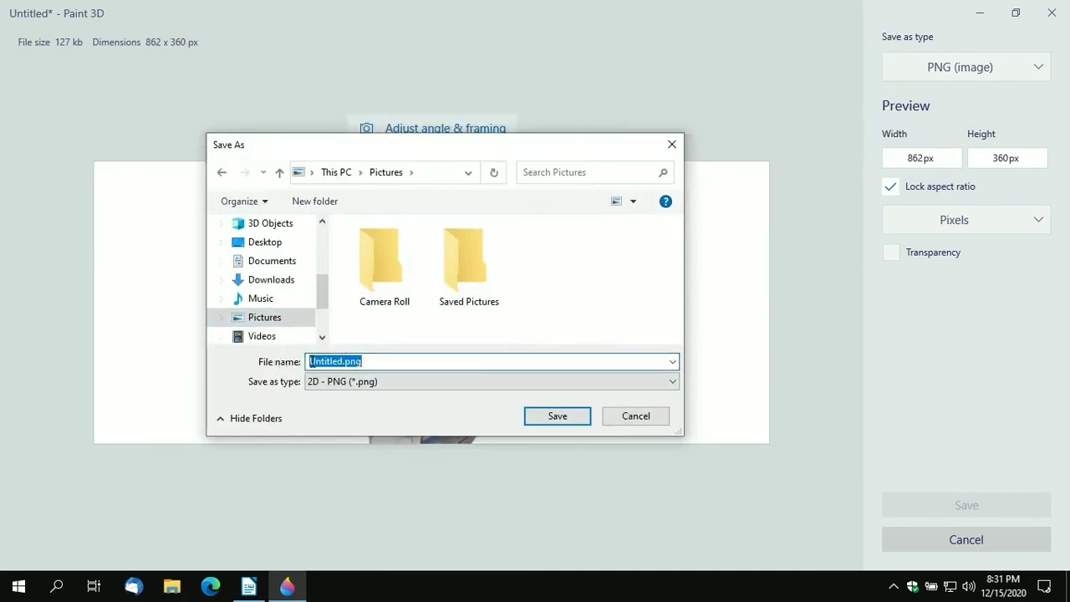
pyautogui.click(324, 361)
pyautogui.click(558, 417)
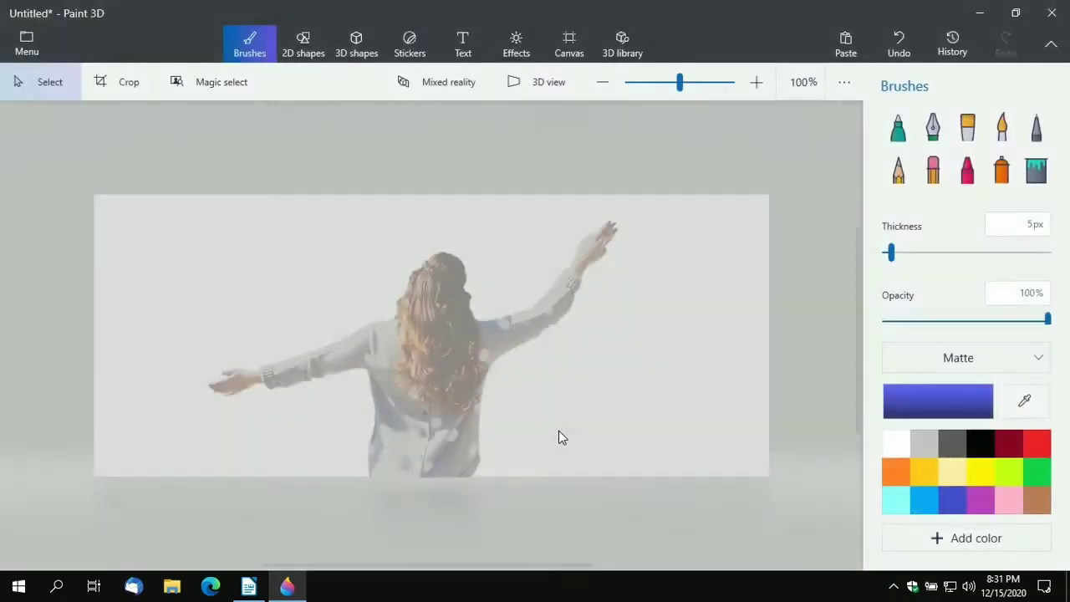